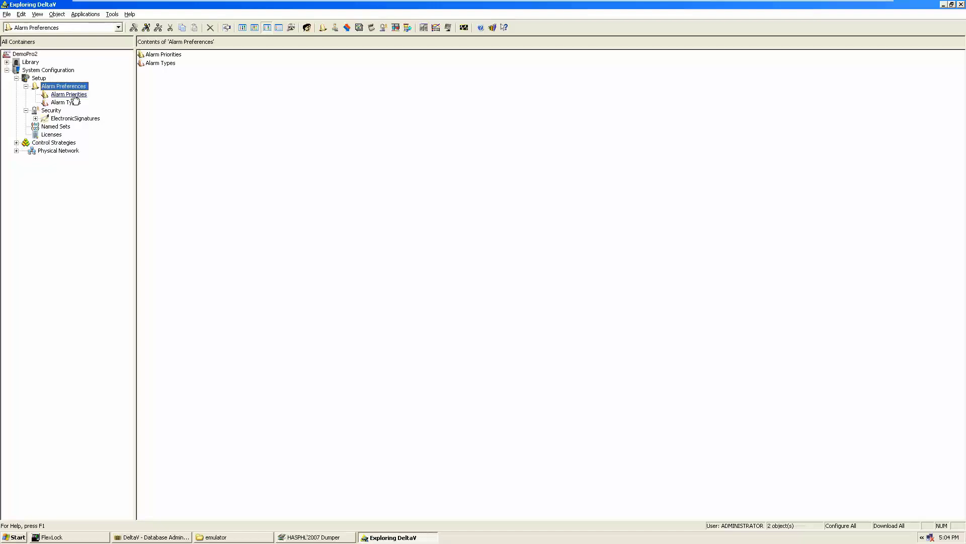
- Review the WARNING alarm priority's properties and its available alarm sound files, and close them without changes
double_click(162, 54)
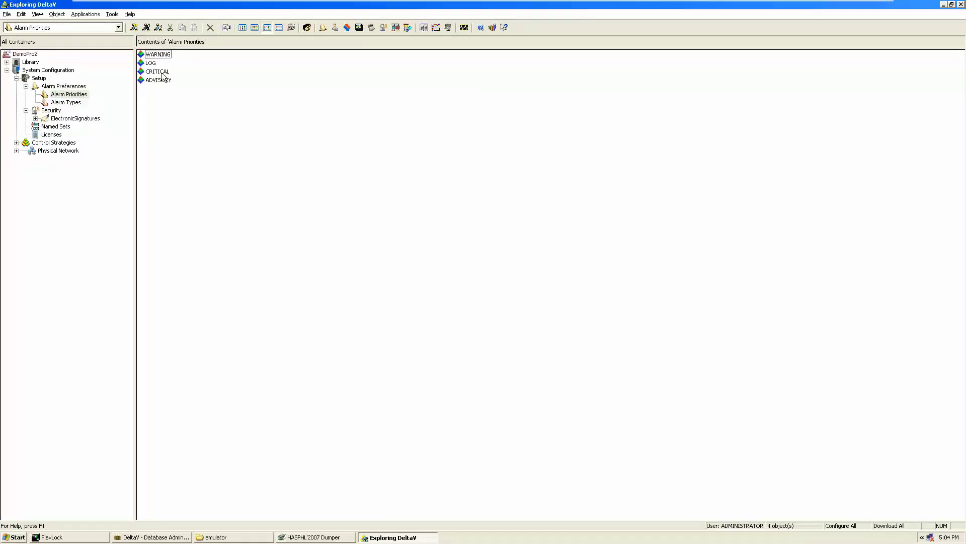
double_click(156, 55)
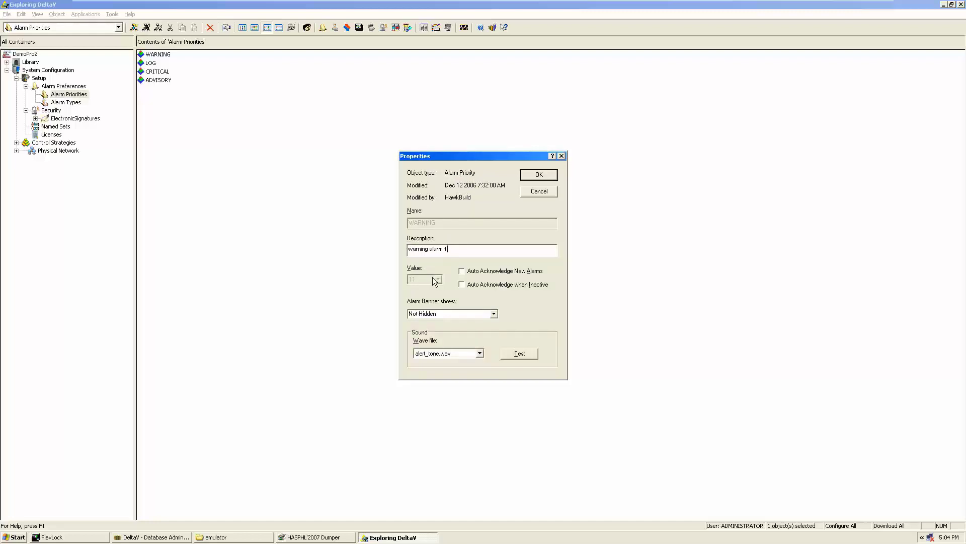
left_click(481, 354)
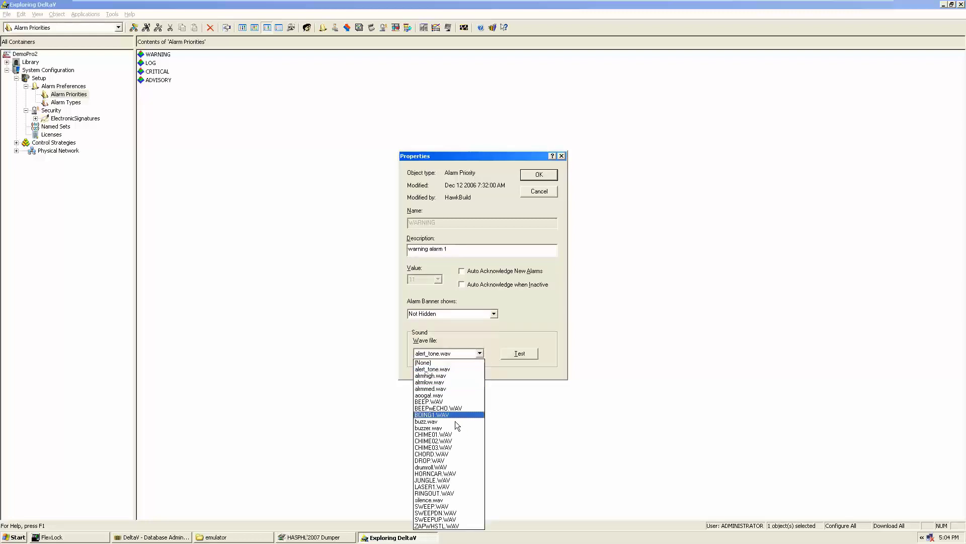
left_click(446, 333)
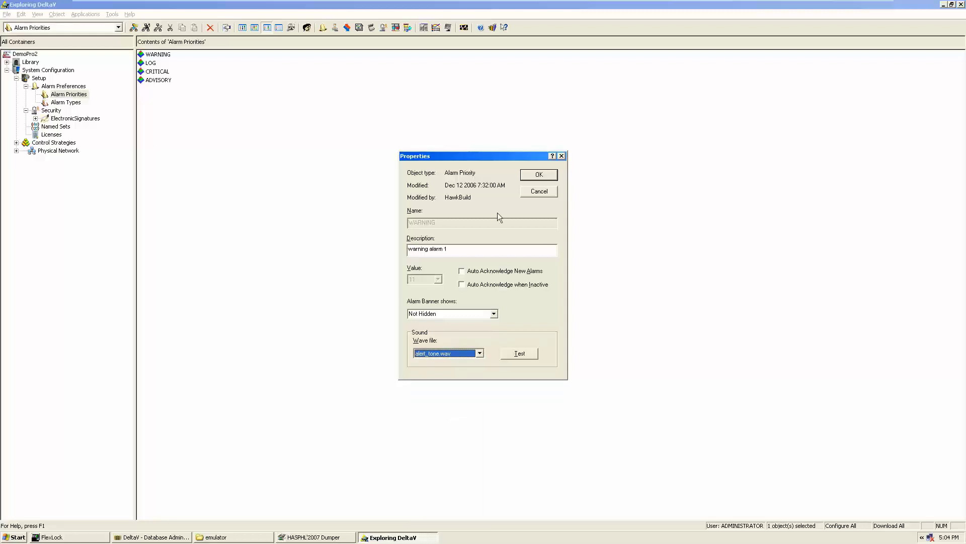
left_click(532, 194)
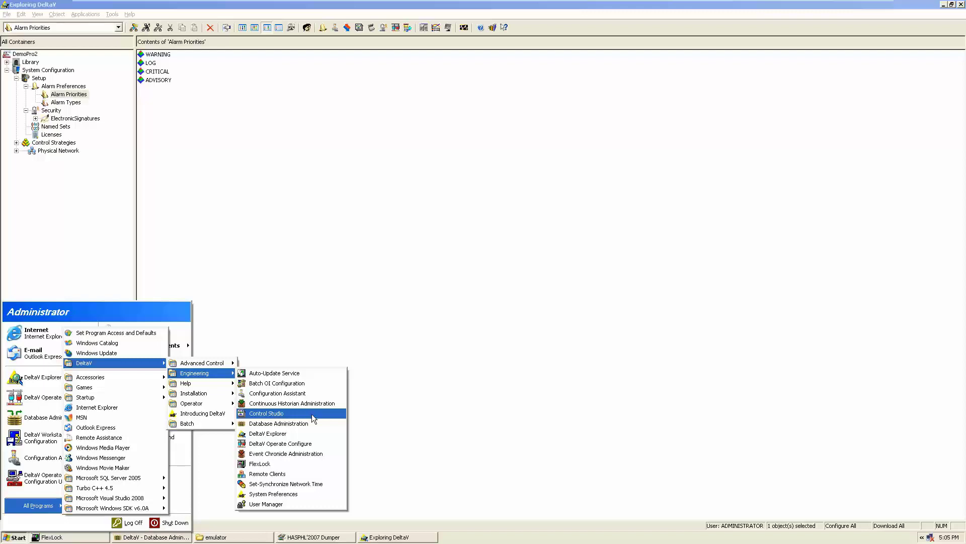
left_click(170, 146)
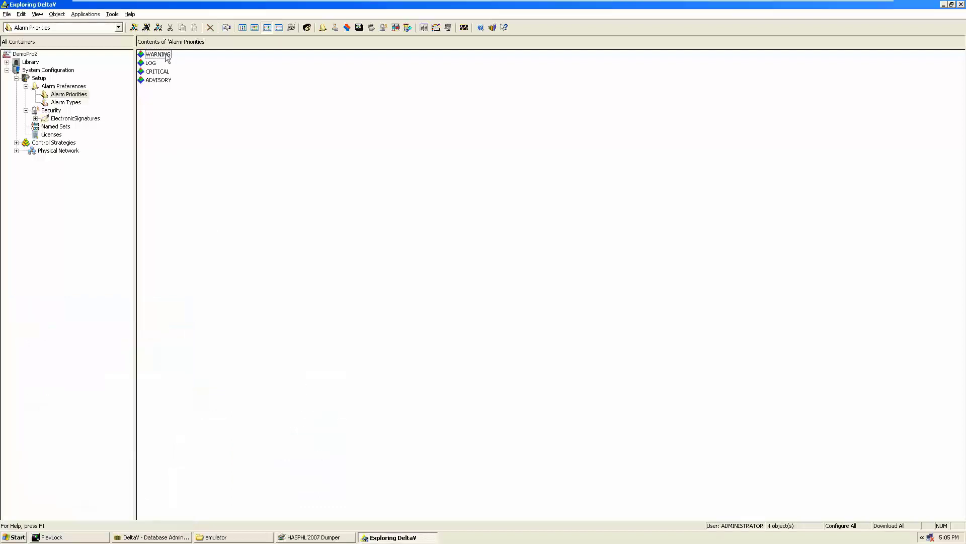
- Inspect the properties of the LOG and CRITICAL alarm priorities, closing each without changes
double_click(151, 63)
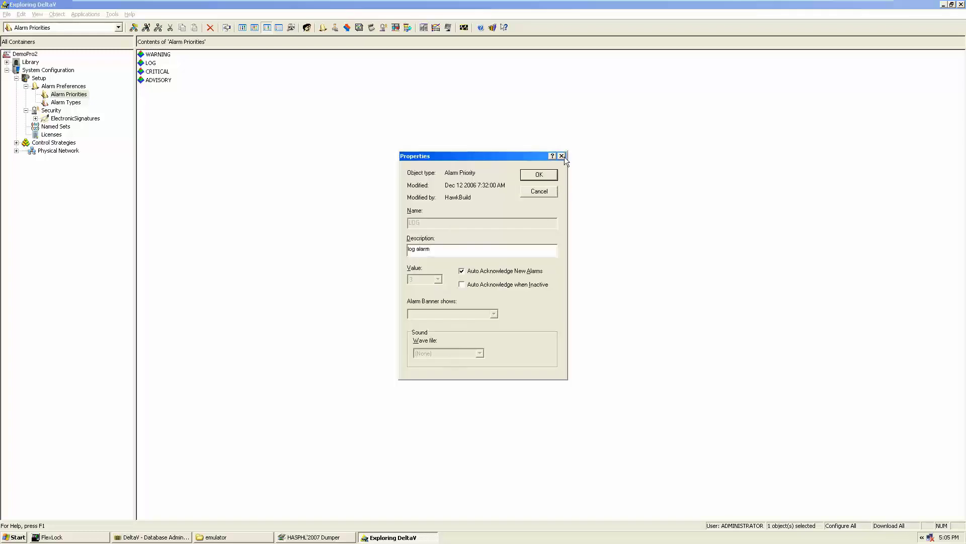
left_click(560, 156)
left_click(156, 72)
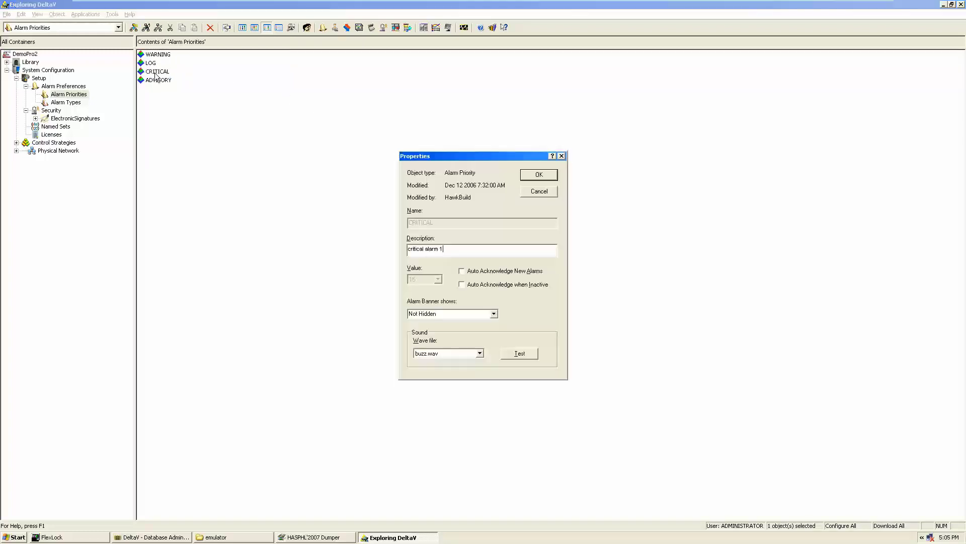
left_click(562, 156)
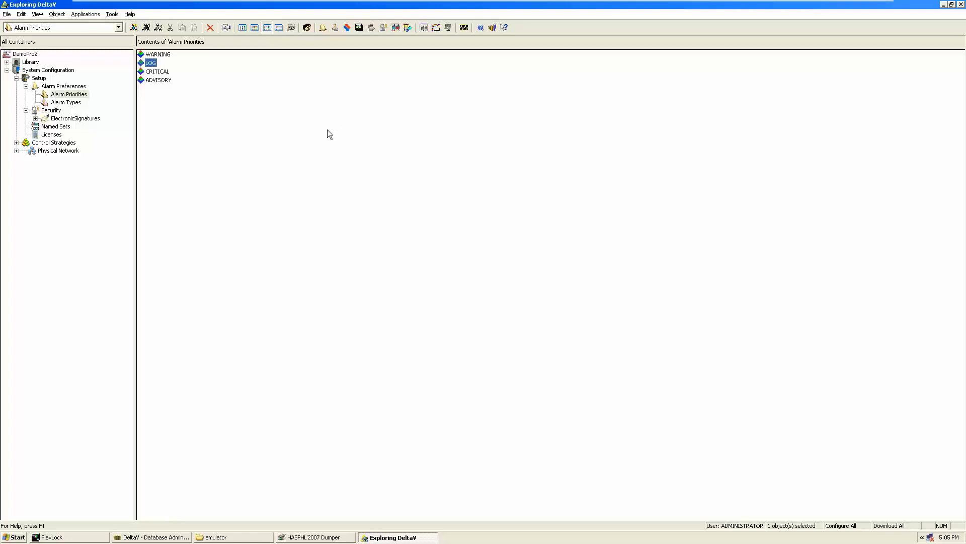
- Start a new alarm priority named VERY CRITICAL, check its sound file and value options, and discard it
right_click(171, 94)
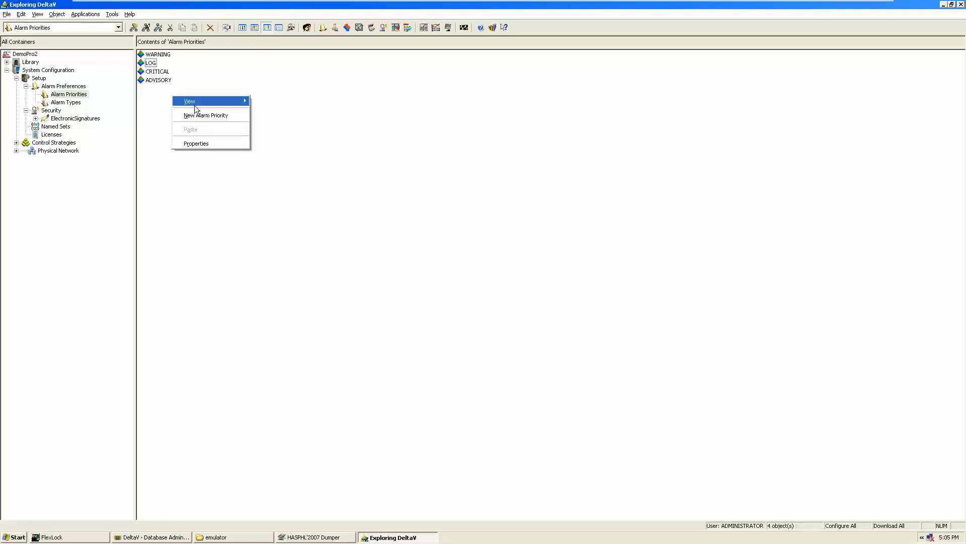
left_click(197, 115)
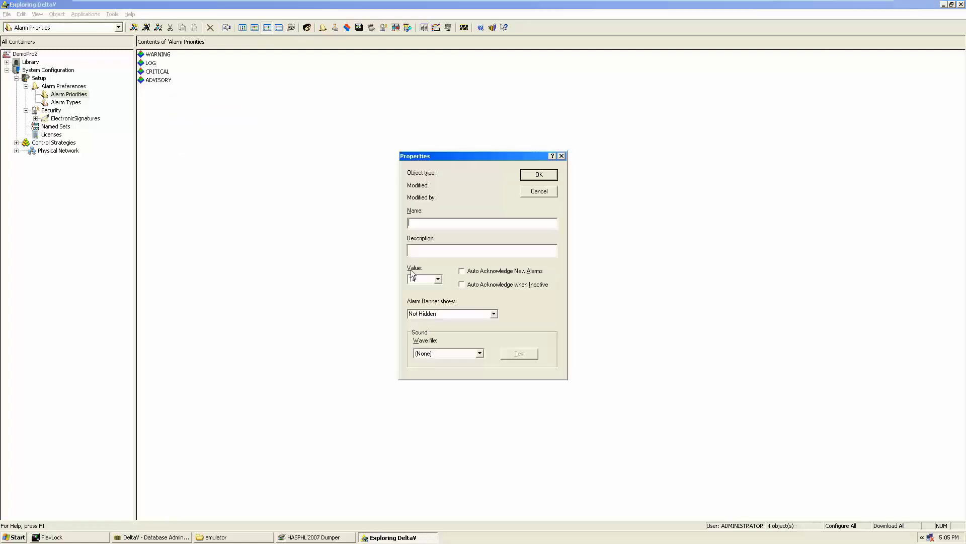
left_click(432, 221)
type("VERY CRITICAL")
left_click(473, 356)
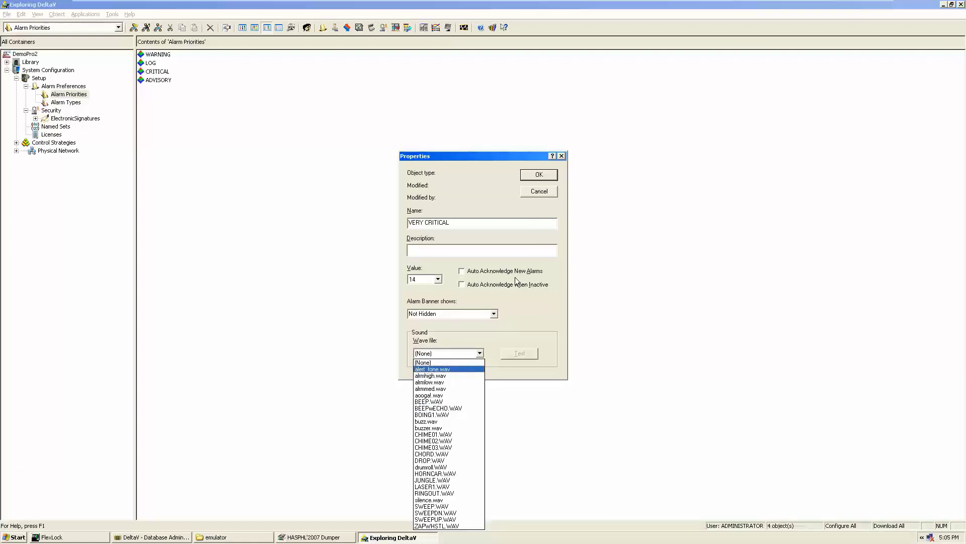
left_click(438, 279)
left_click(437, 279)
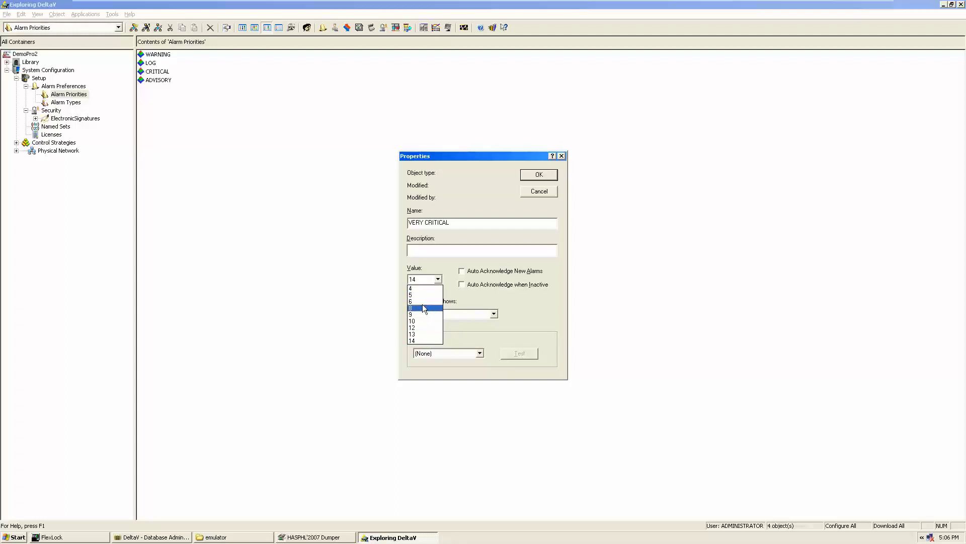
left_click(539, 195)
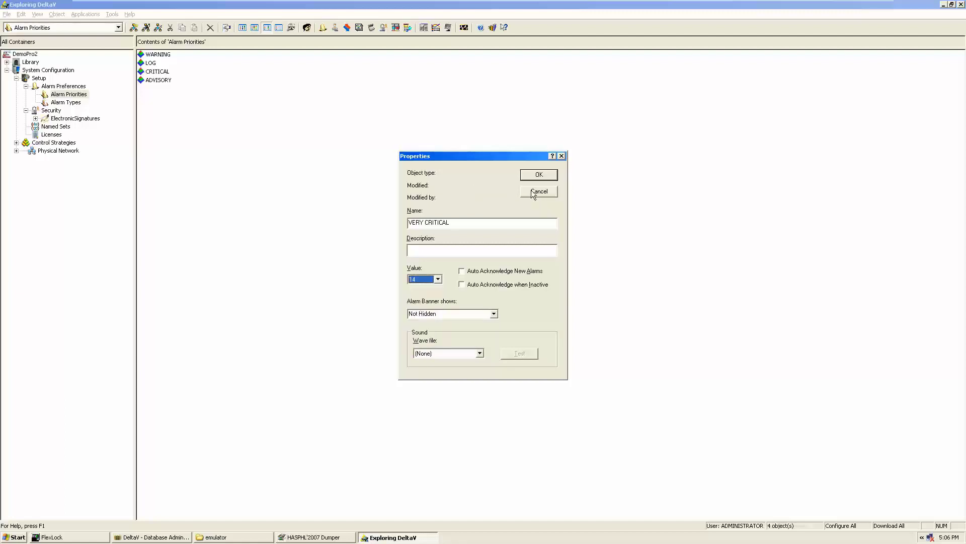
left_click(536, 194)
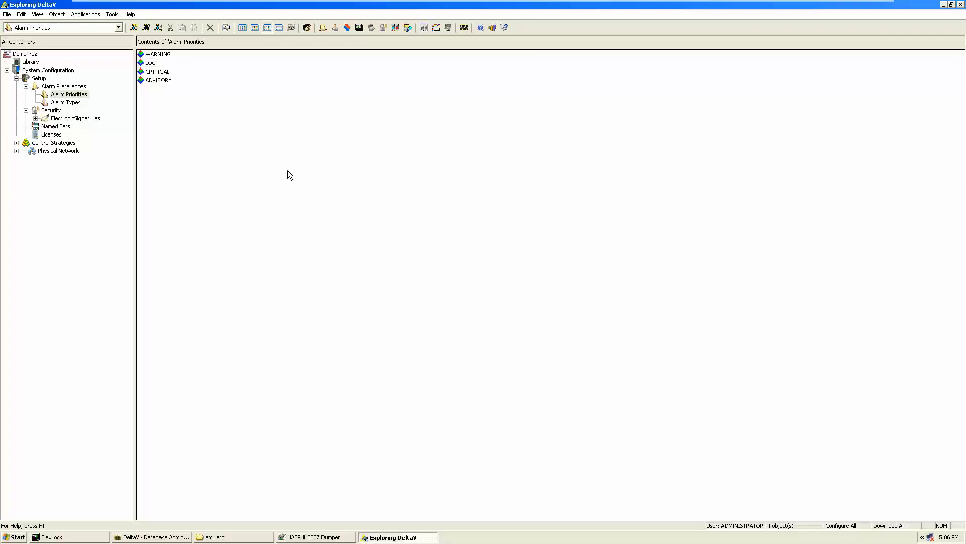
- Examine the High High Alarm type's category options, alarm word options and message, and close its properties without changes
left_click(76, 100)
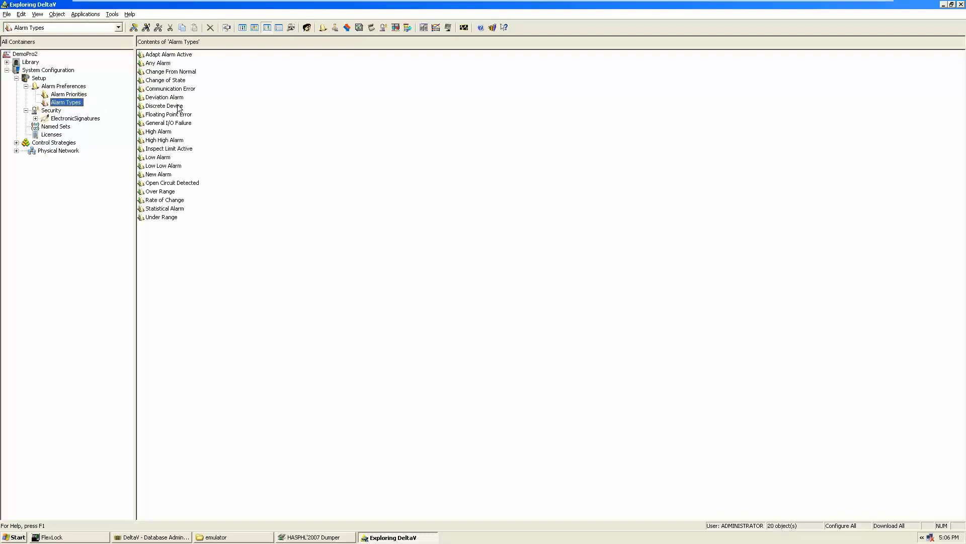
double_click(177, 143)
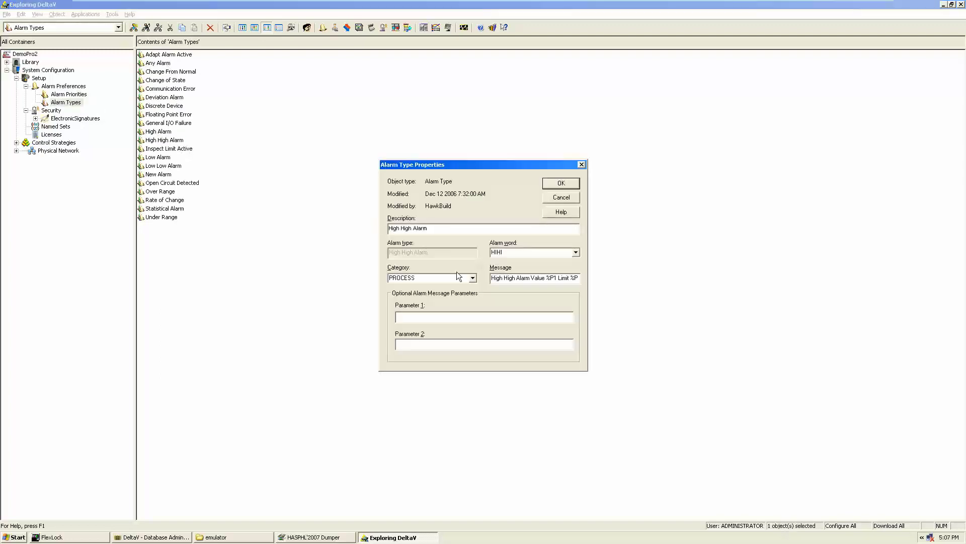
left_click(472, 278)
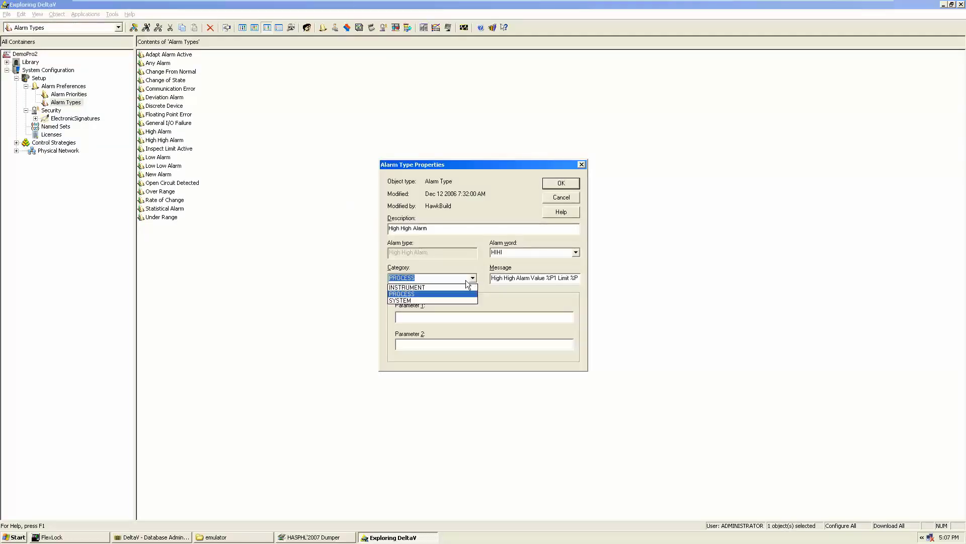
left_click(465, 263)
left_click(505, 252)
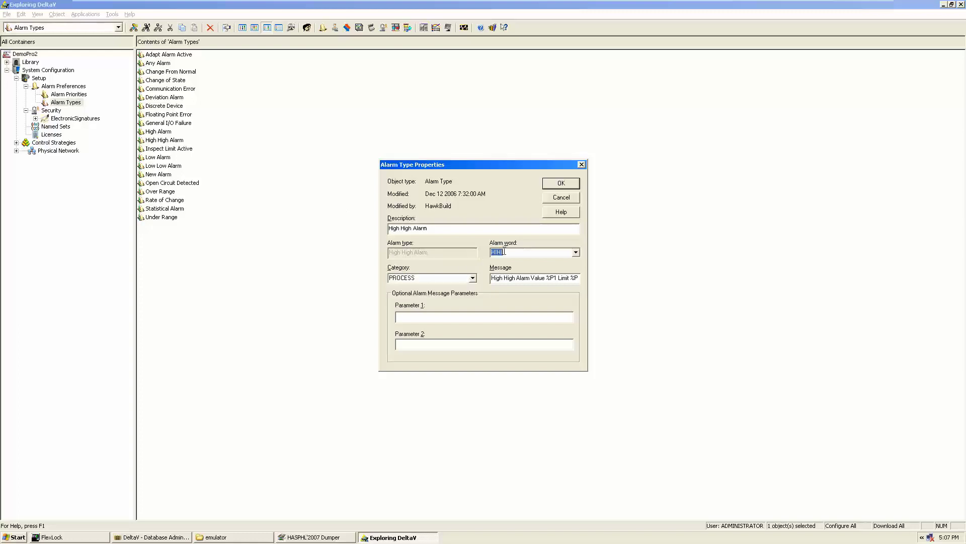
left_click(576, 253)
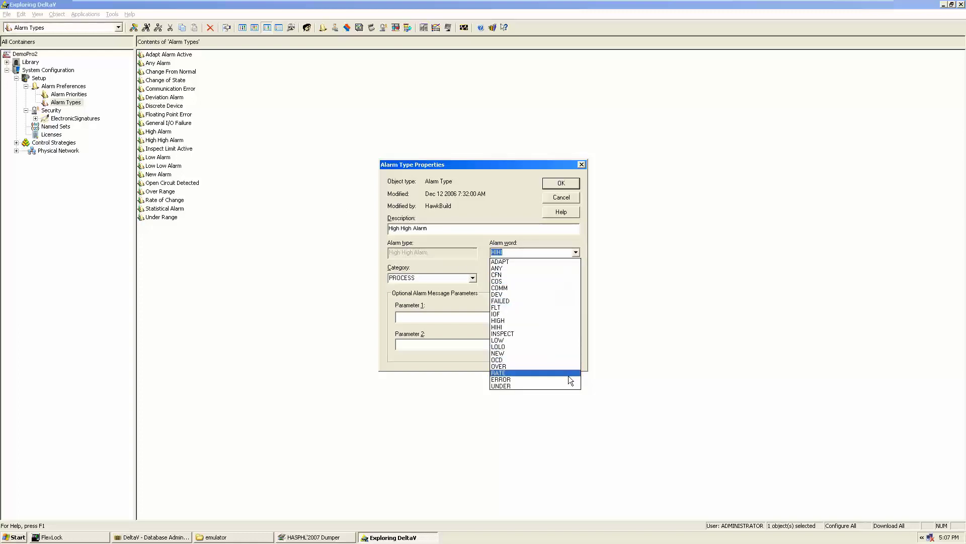
left_click(460, 242)
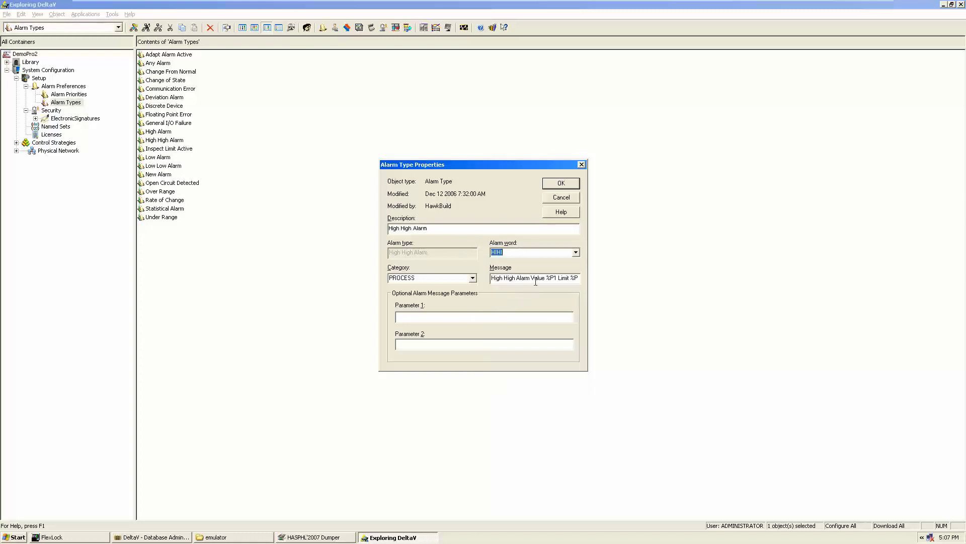
left_click_drag(498, 276, 506, 248)
left_click(566, 197)
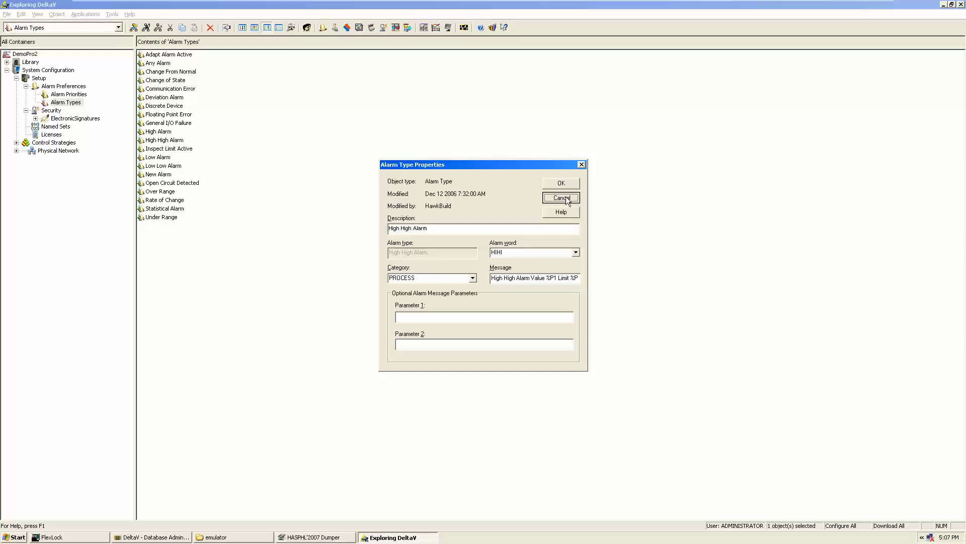
left_click(565, 197)
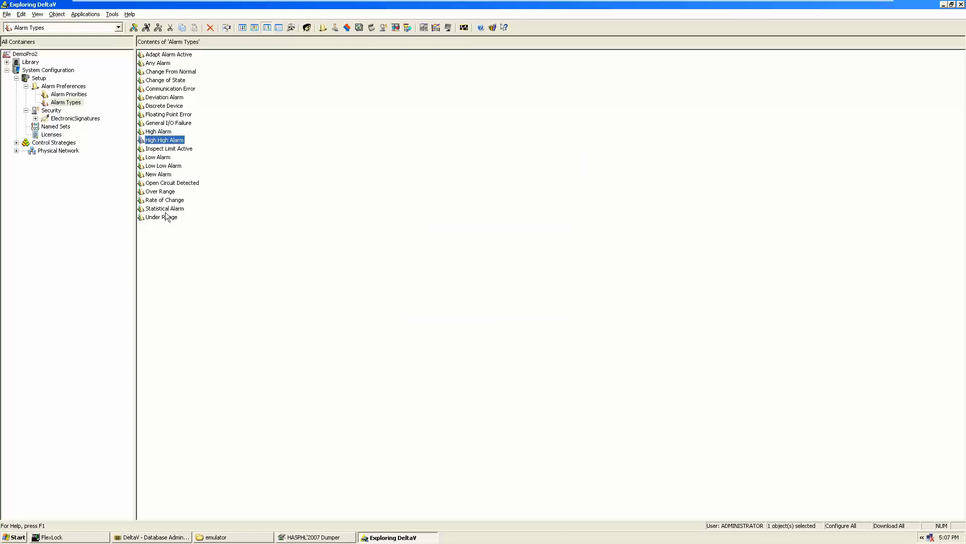
- Collapse the Alarm Preferences and Security branches after viewing the Security contents, and list the Named Sets
double_click(59, 87)
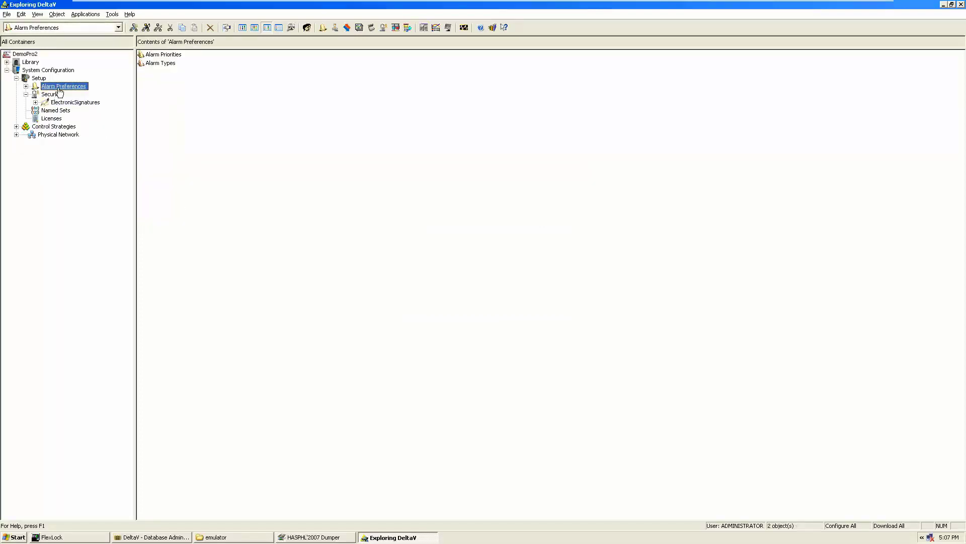
left_click(33, 95)
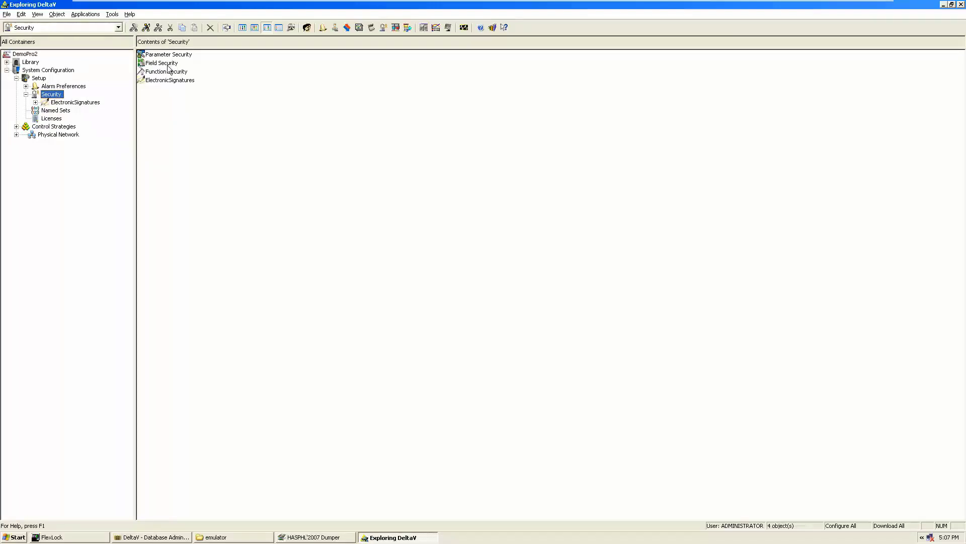
left_click(26, 95)
left_click(36, 102)
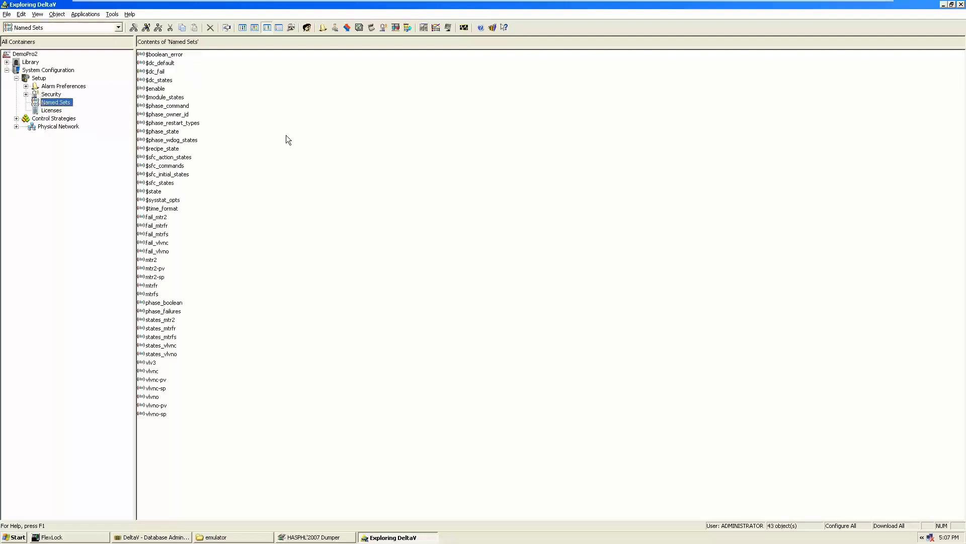
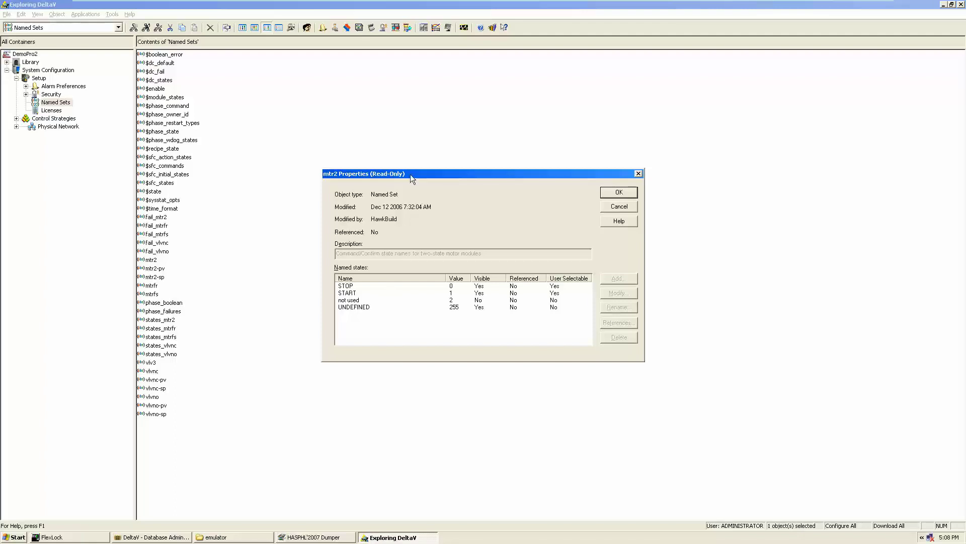
- Examine the value, visibility and user-selectable setting of each state in the mtr2 named set, and close its properties
left_click_drag(411, 175, 375, 110)
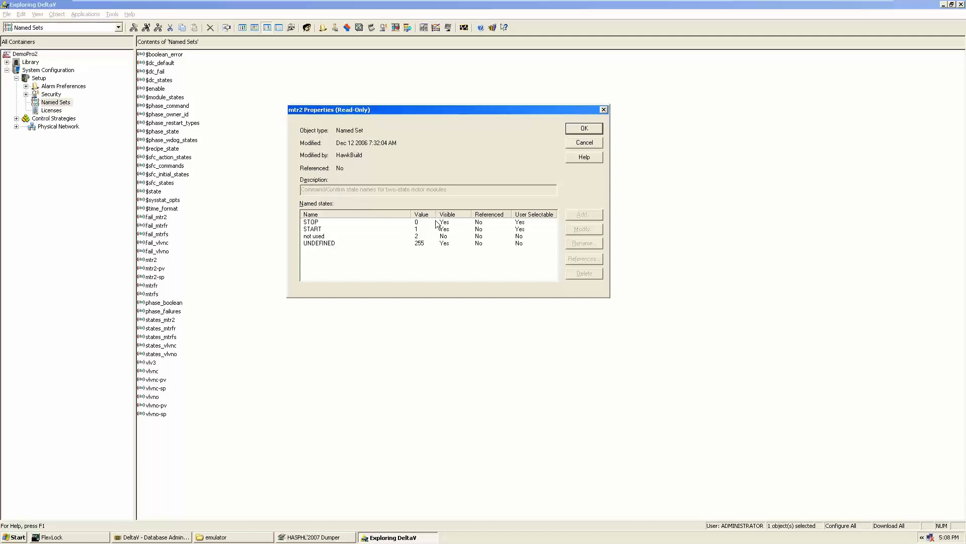
left_click(453, 222)
left_click(454, 228)
left_click(457, 234)
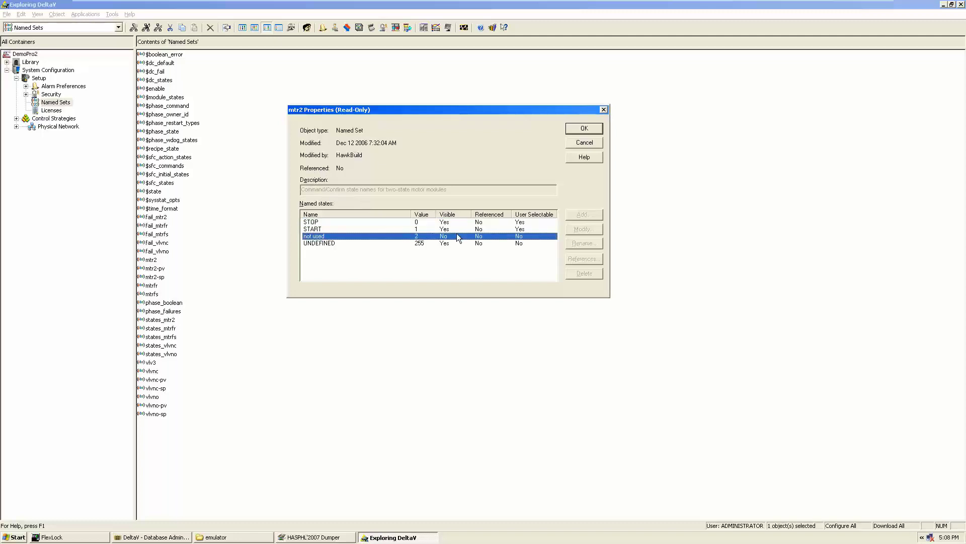
left_click(457, 242)
left_click(447, 221)
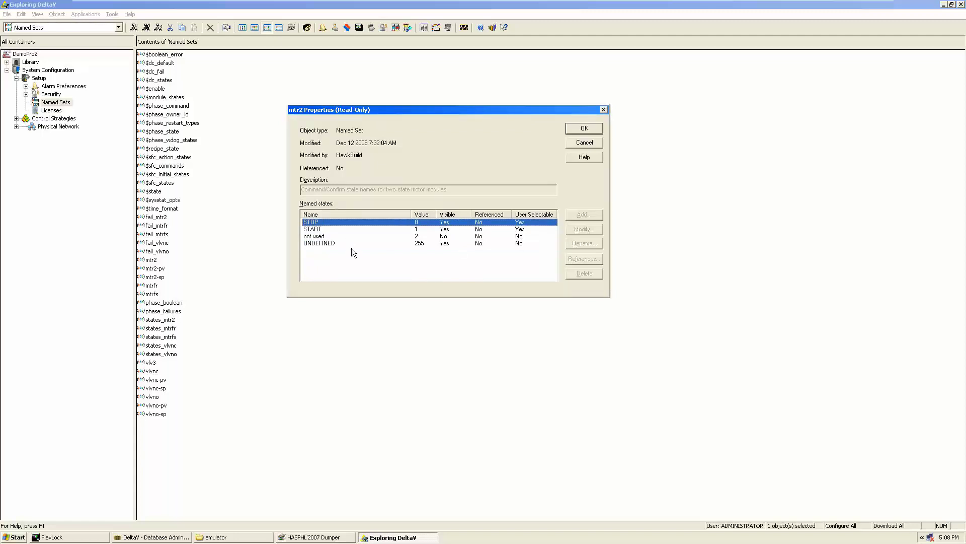
left_click(321, 229)
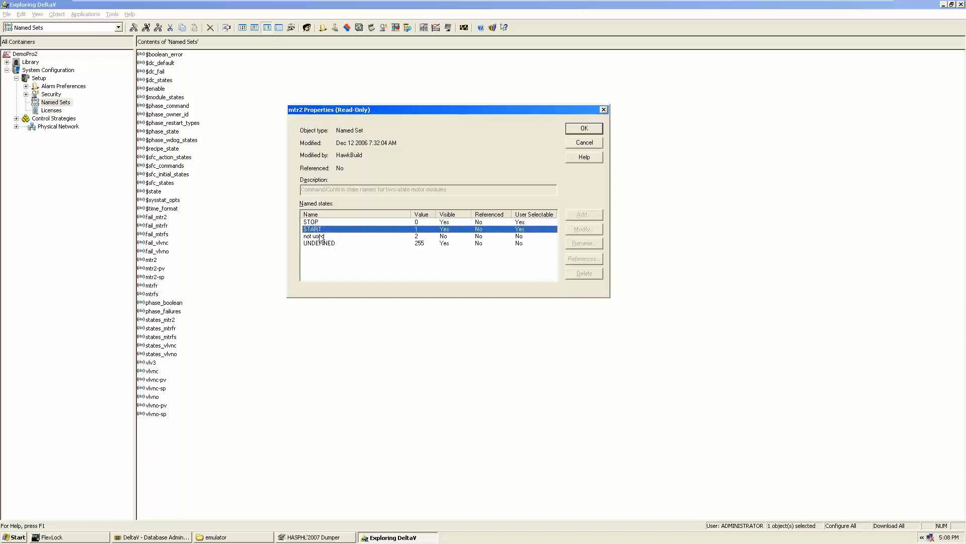
left_click(321, 244)
left_click(320, 230)
left_click(412, 224)
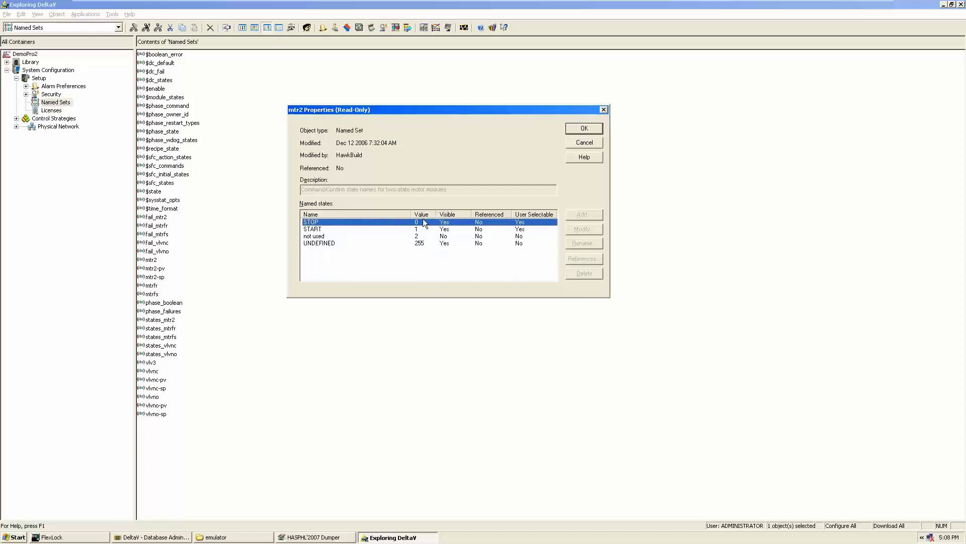
left_click(427, 237)
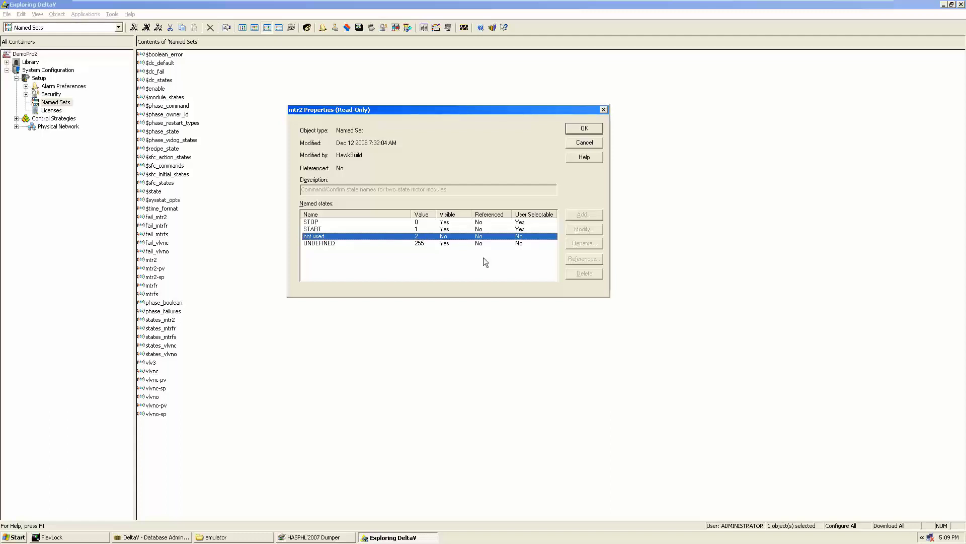
left_click(584, 143)
- List the Licenses contents under Setup and check the view options available for the list without changing them
left_click(57, 111)
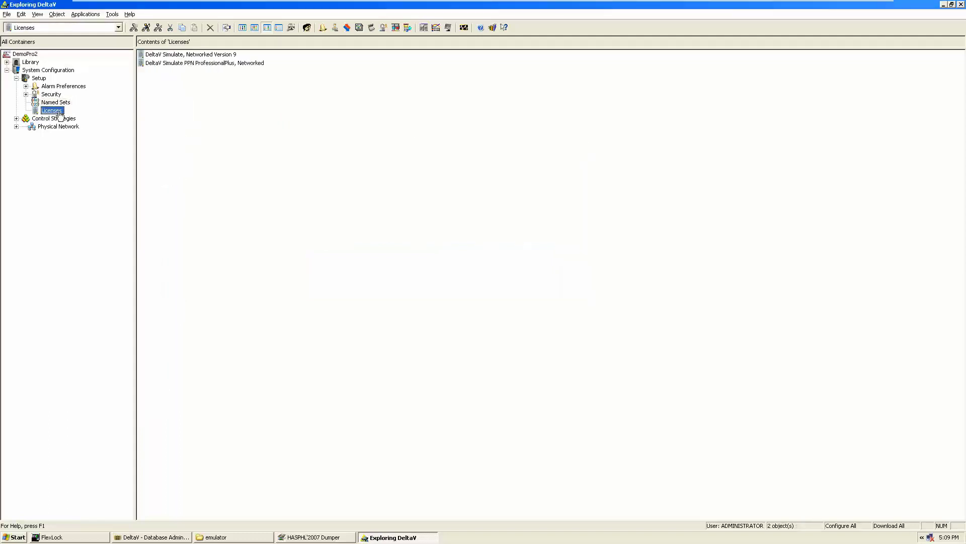
right_click(202, 93)
mouse_move(221, 100)
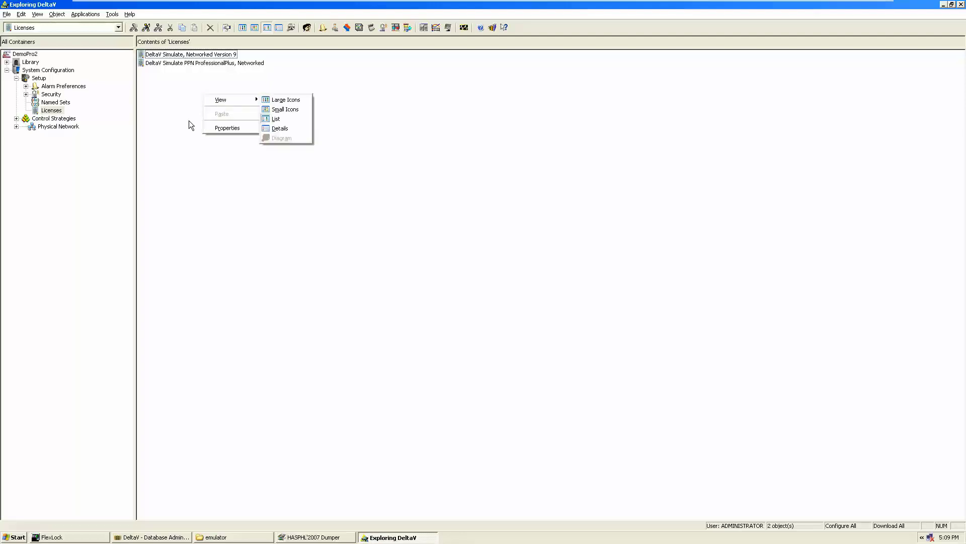
key("Escape")
key("Escape")
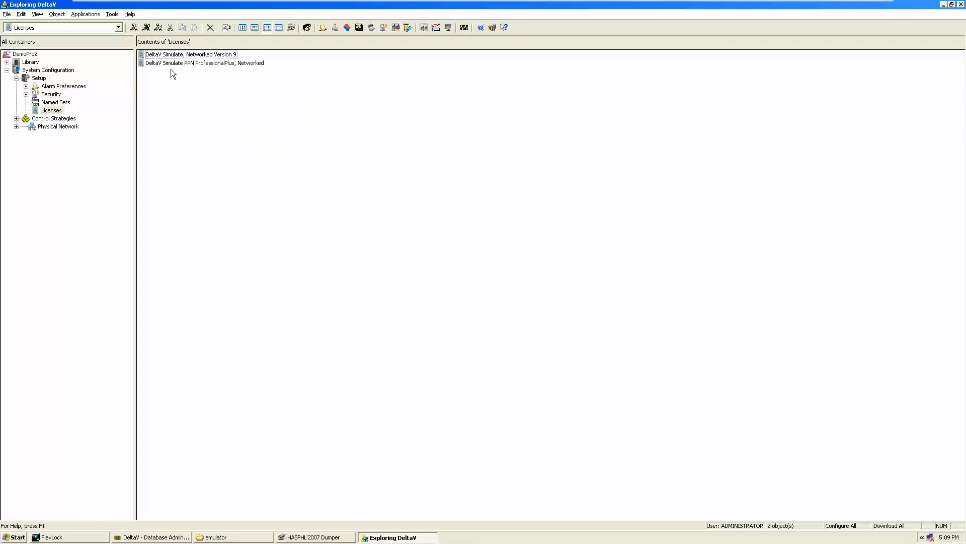
- Show the system ID from the Licenses object and close the message
left_click(55, 112)
left_click(48, 111)
right_click(47, 112)
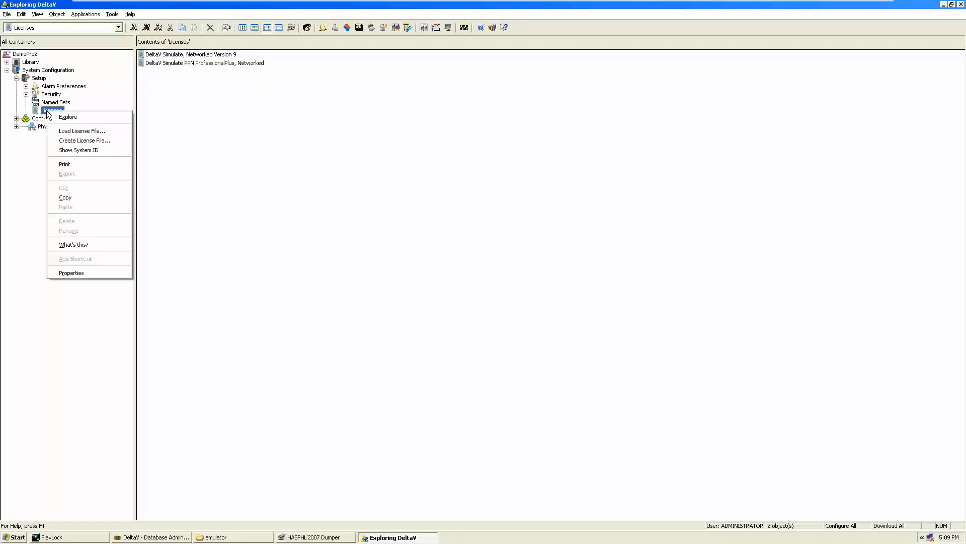
left_click(111, 148)
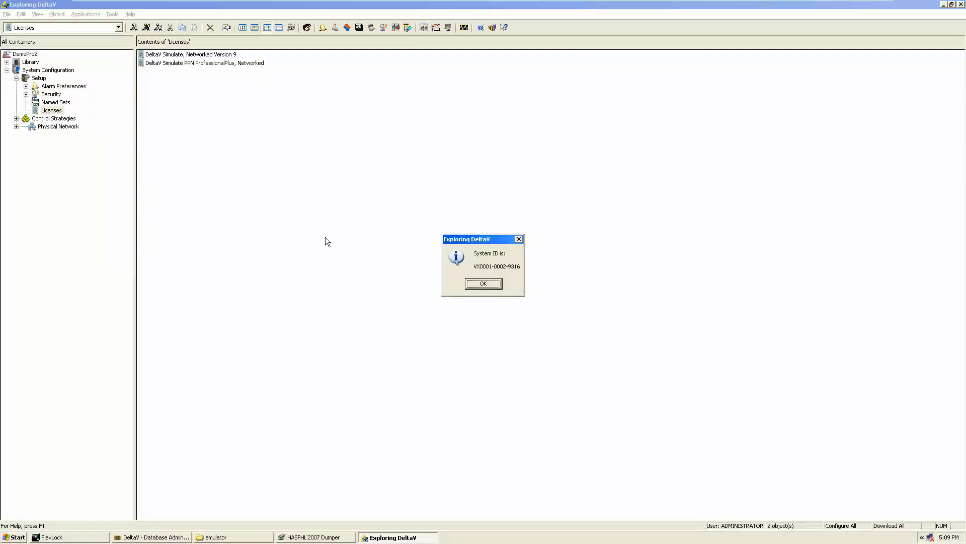
left_click(483, 283)
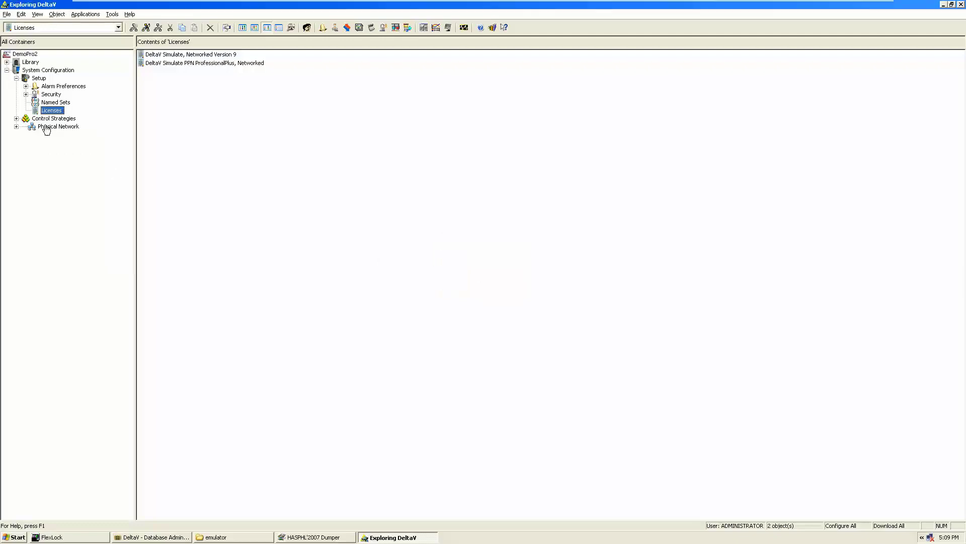
- Try to open the properties of the Licenses object and dismiss the resulting message
right_click(46, 111)
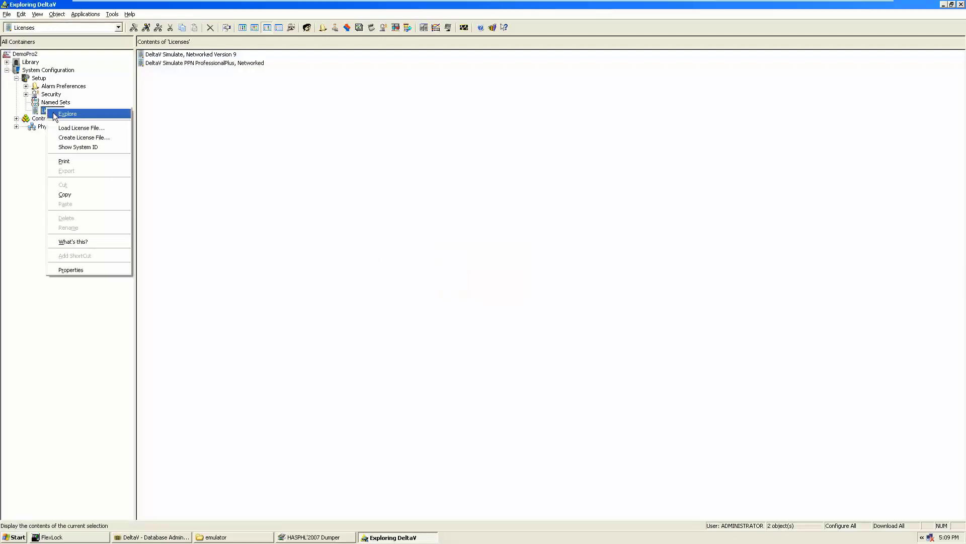
left_click(86, 272)
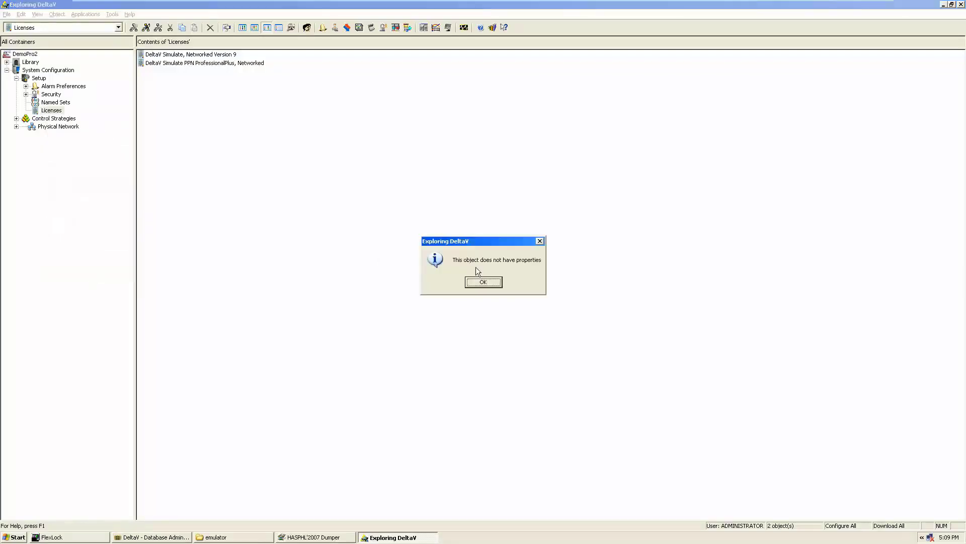
left_click(484, 284)
- Expand Control Strategies, collapse the Setup branch, and list the contents of Control Strategies
left_click(16, 119)
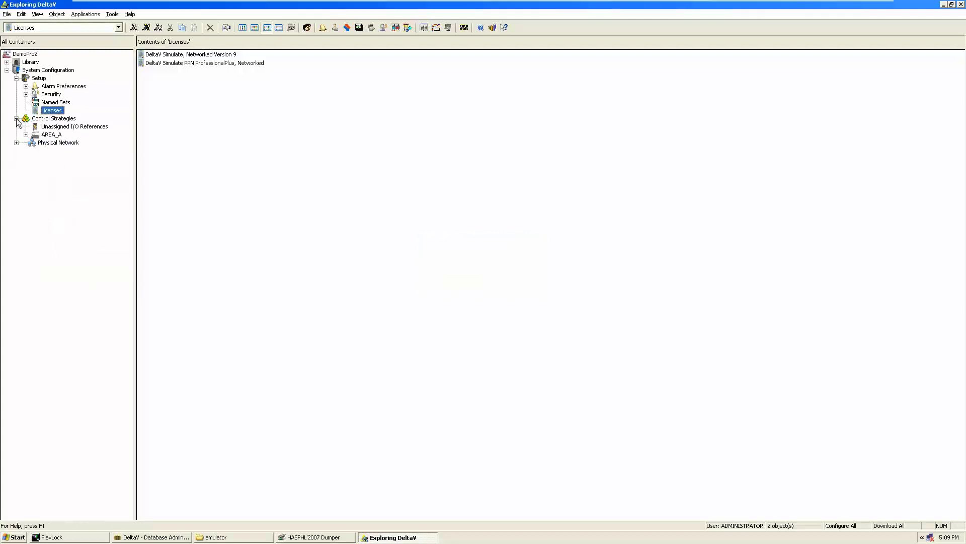
double_click(39, 78)
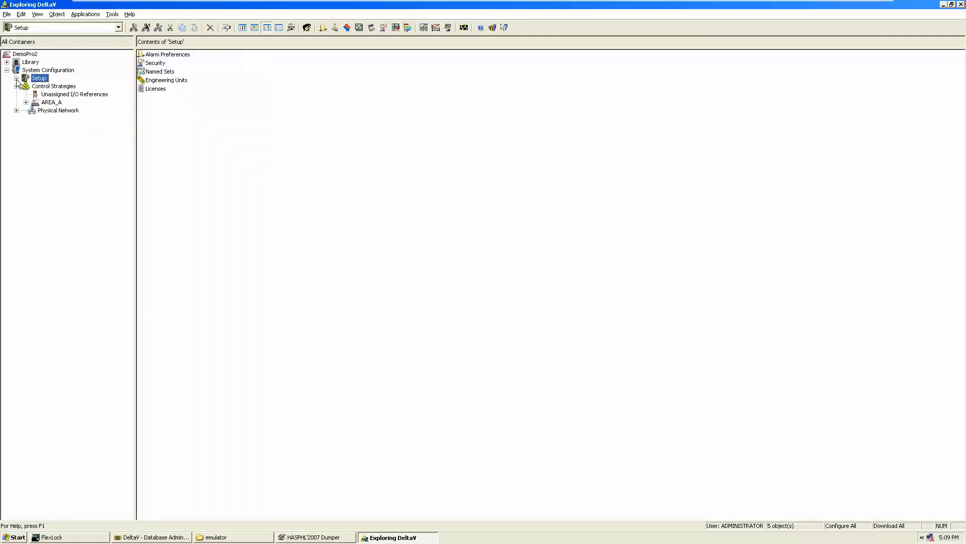
left_click(48, 87)
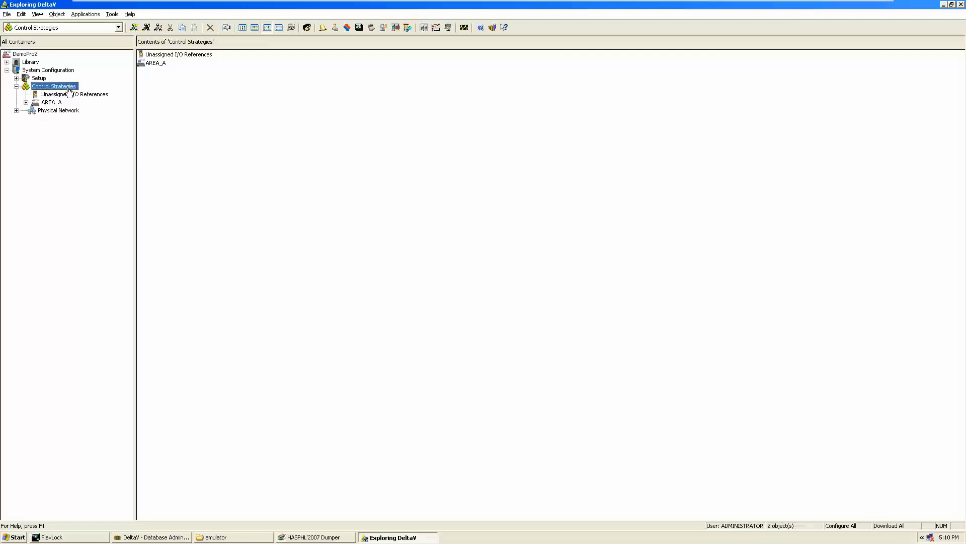
left_click(217, 119)
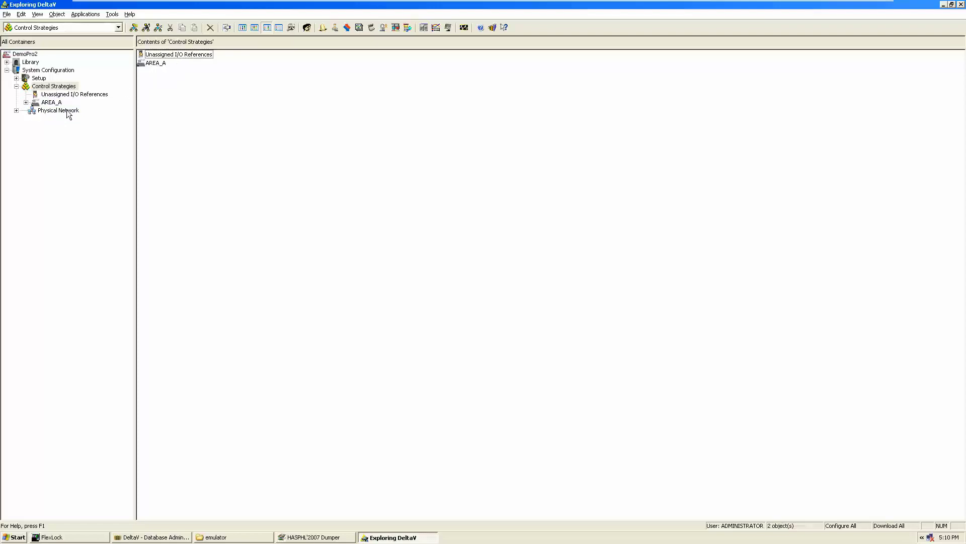
- Look through AREA_A and its ANALOG_1 module, and collapse the Control Strategies branch
left_click(26, 102)
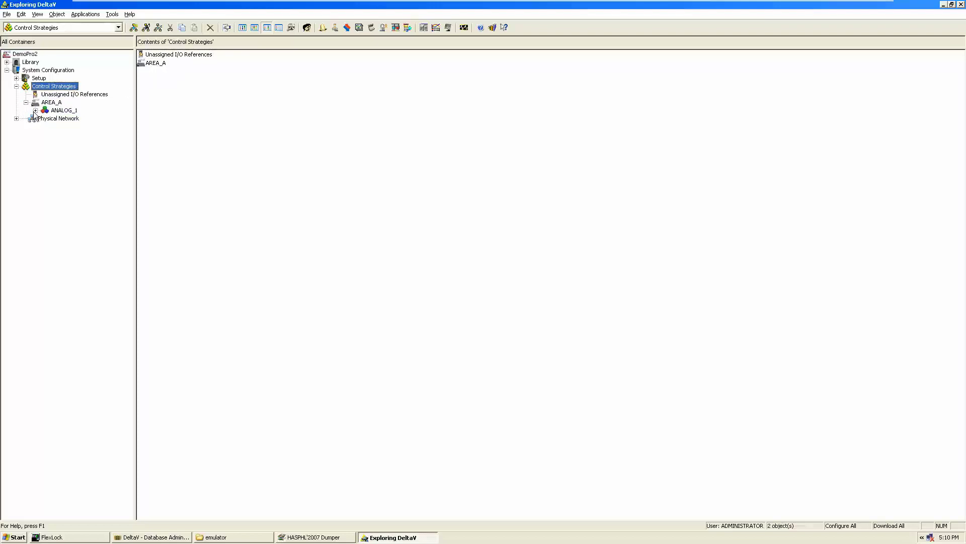
left_click(35, 110)
left_click(25, 102)
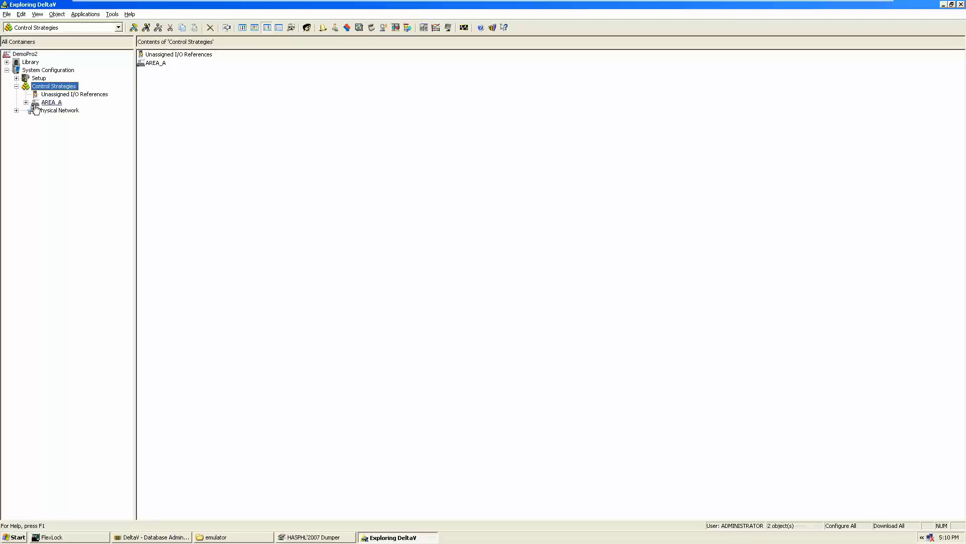
left_click(35, 103)
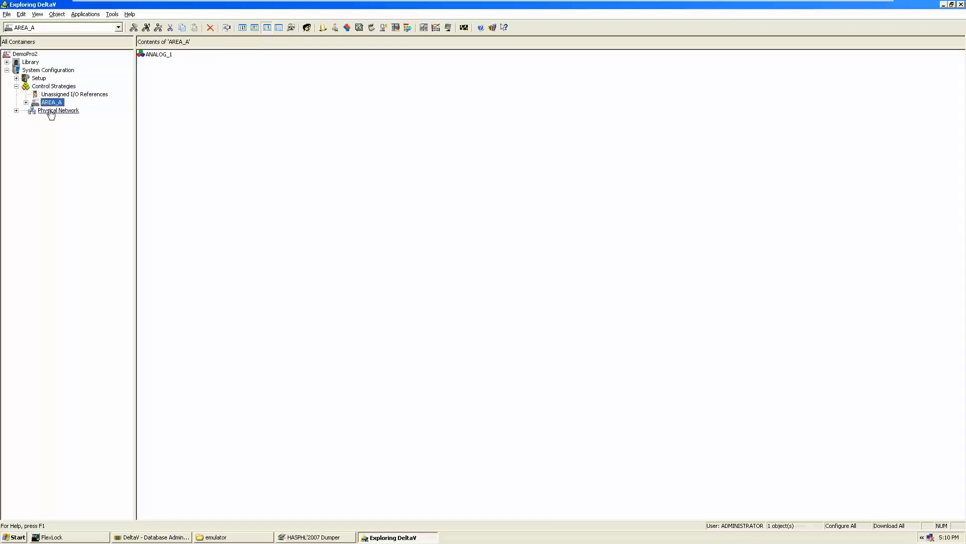
left_click(24, 103)
left_click(25, 103)
left_click(16, 86)
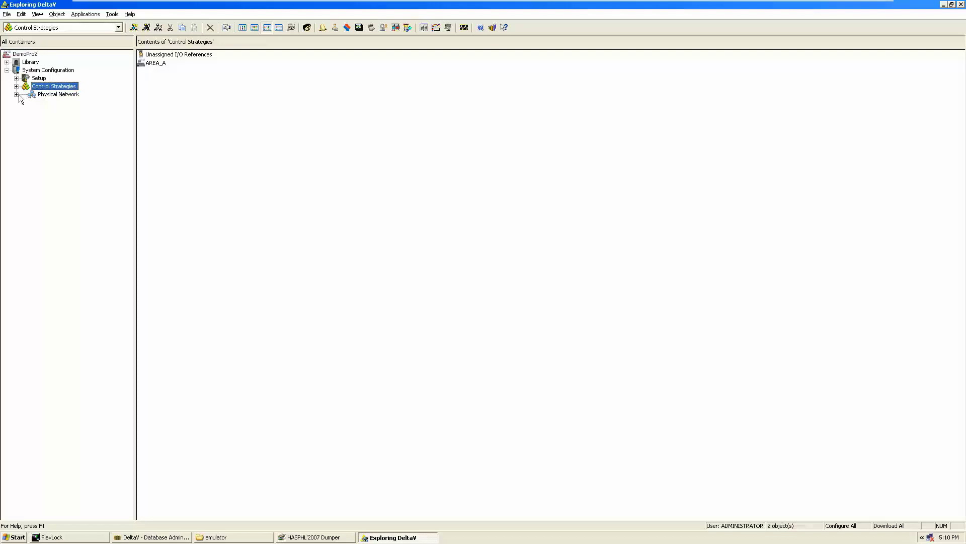
- List the Physical Network contents, look at the subsystems of DELTAV_9 under Control Network, and collapse Control Network again
left_click(39, 98)
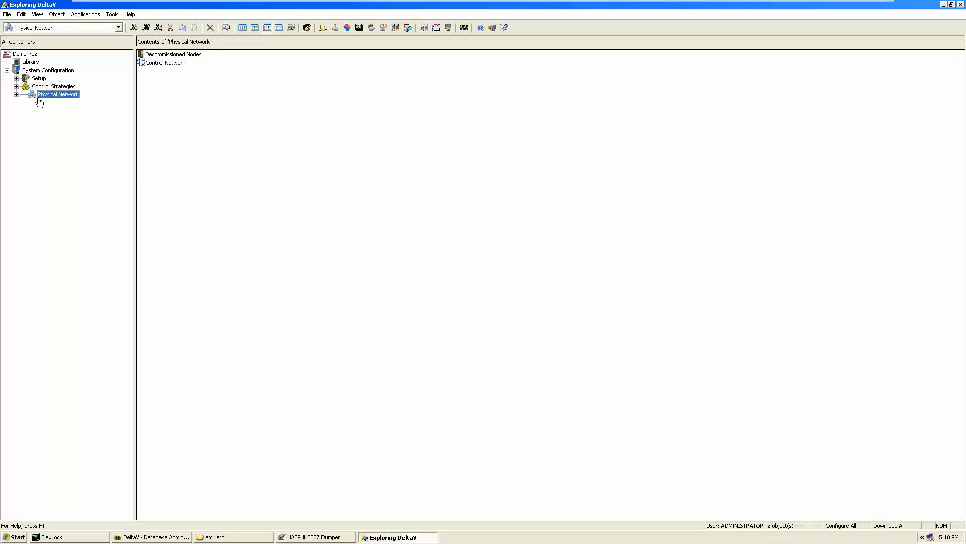
left_click(16, 95)
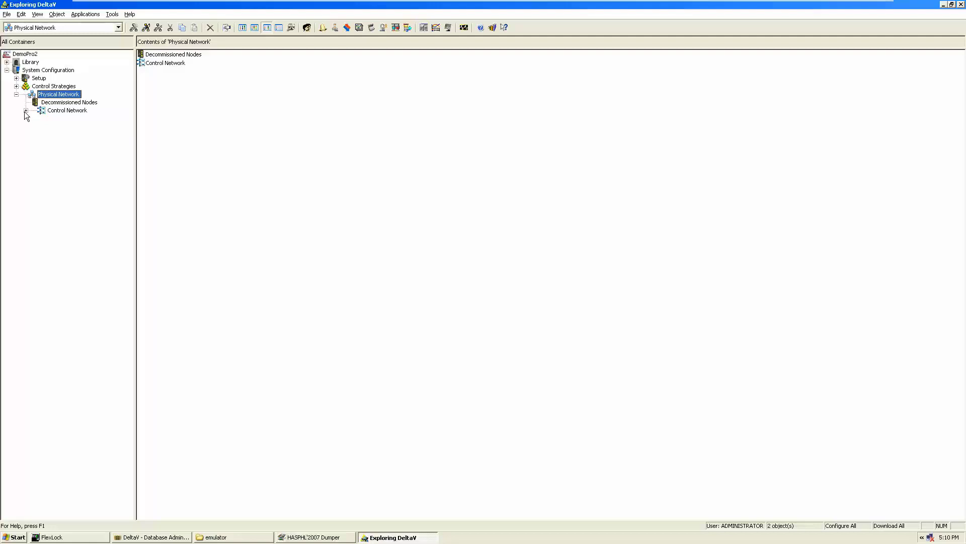
left_click(26, 111)
left_click(35, 119)
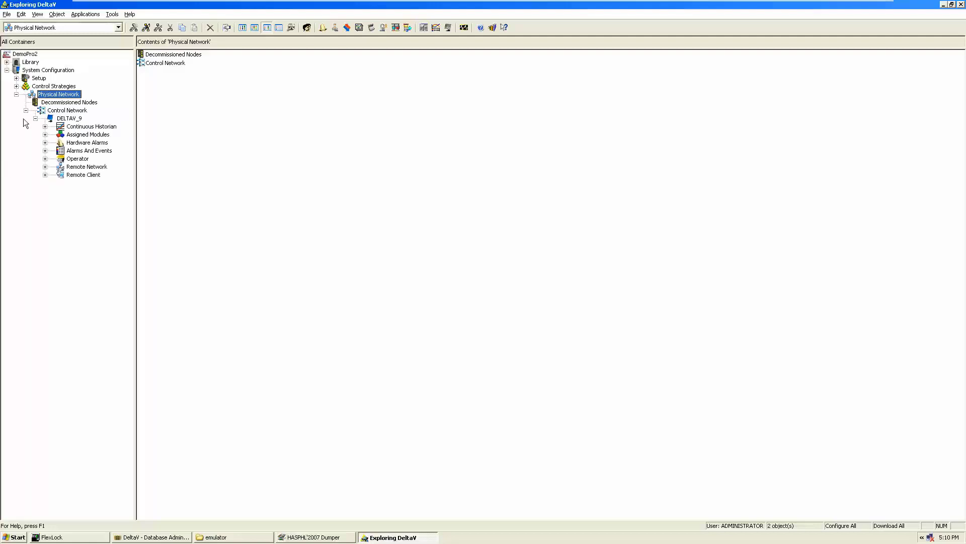
left_click(35, 119)
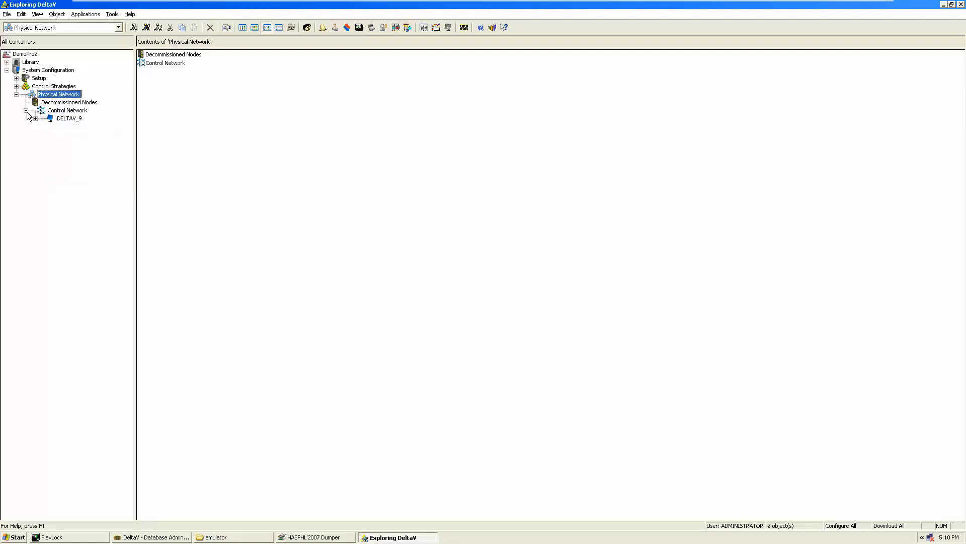
left_click(26, 110)
- View the contents of Decommissioned Nodes and its available commands without running any
left_click(64, 103)
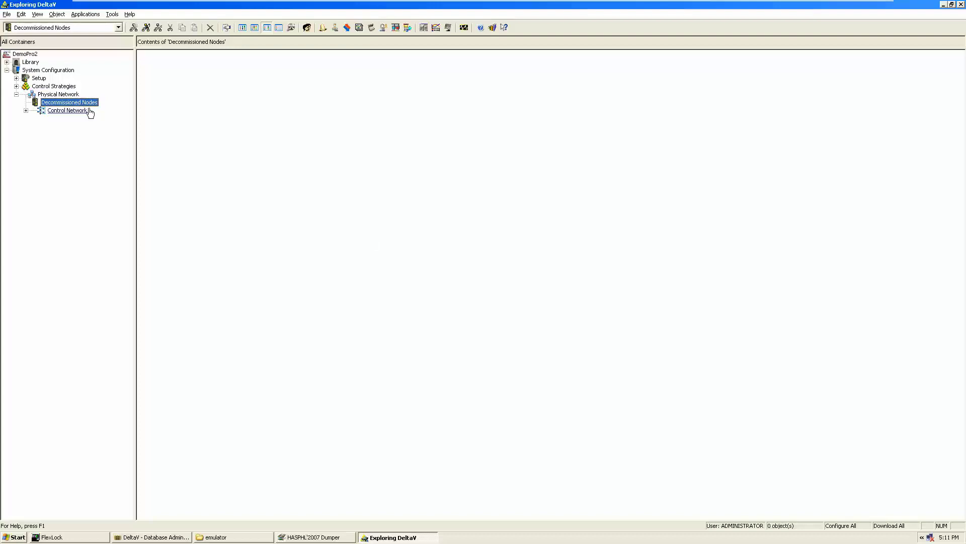
right_click(76, 101)
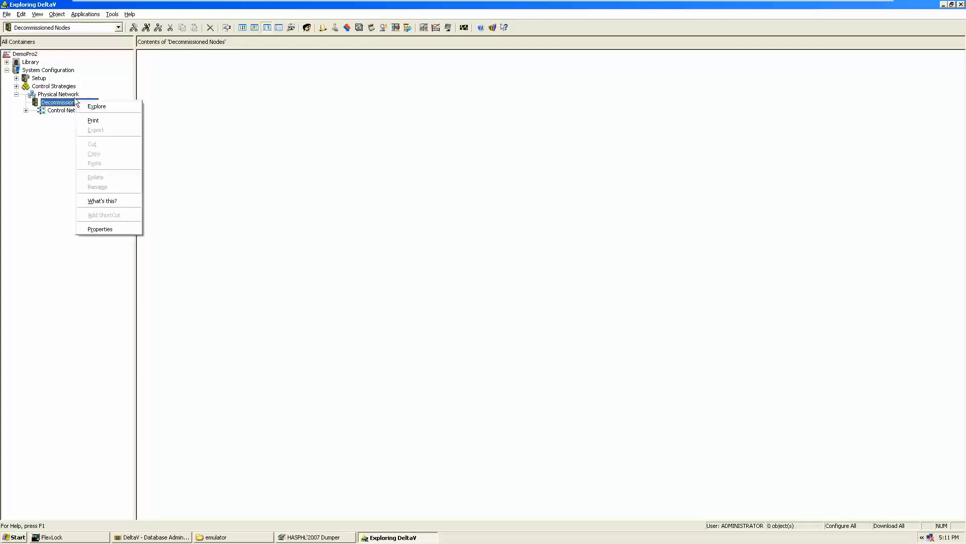
left_click(44, 152)
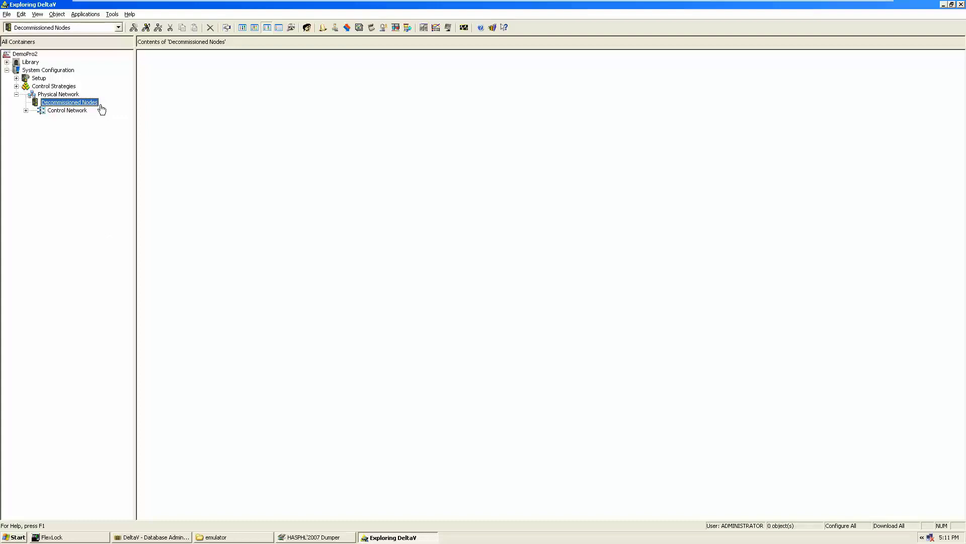
- Expand Control Network and its DELTAV_9 workstation, and list the contents of each
left_click(25, 110)
left_click(35, 118)
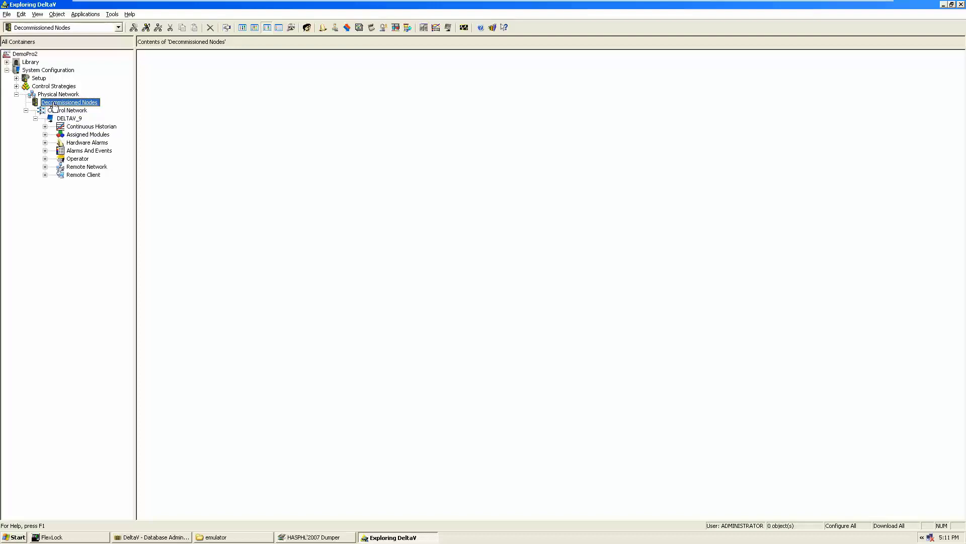
left_click(52, 112)
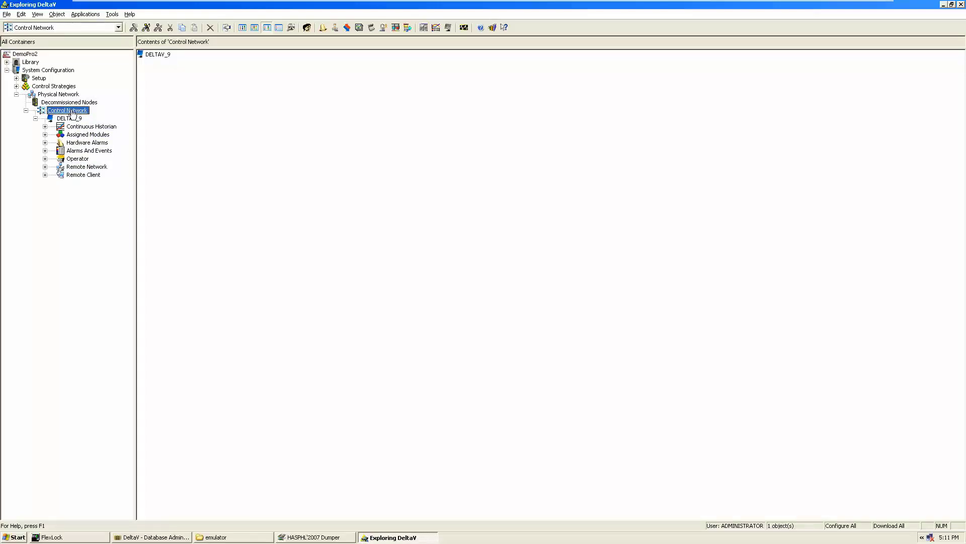
left_click(66, 118)
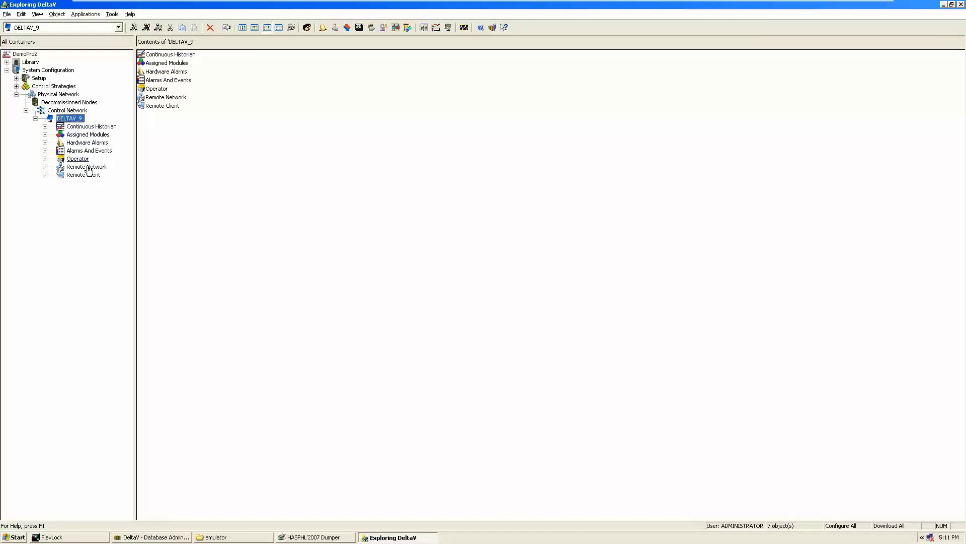
- Examine the contents of each DELTAV_9 subsystem, from Continuous Historian and Assigned Modules through Remote Network and Remote Client
left_click(80, 128)
left_click(84, 135)
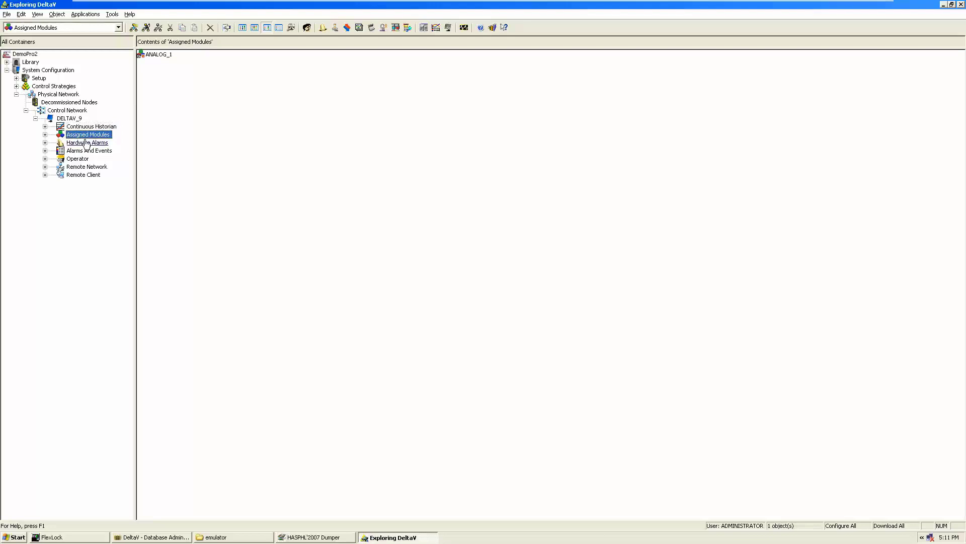
left_click(88, 144)
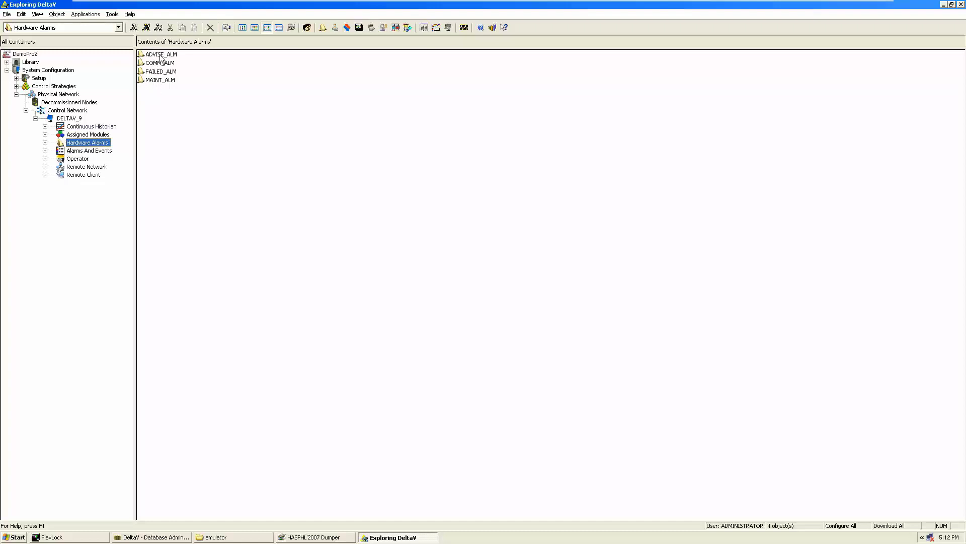
left_click(88, 152)
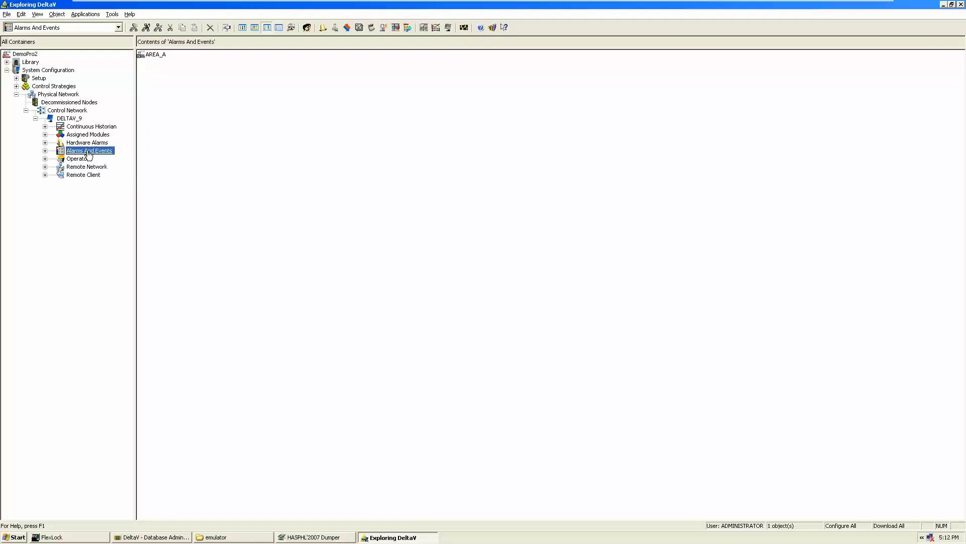
left_click(73, 160)
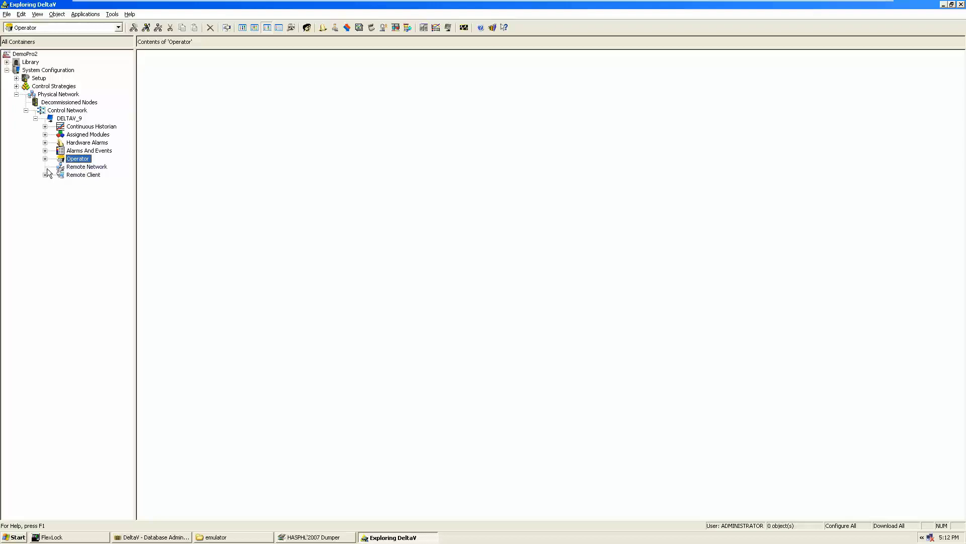
left_click(73, 168)
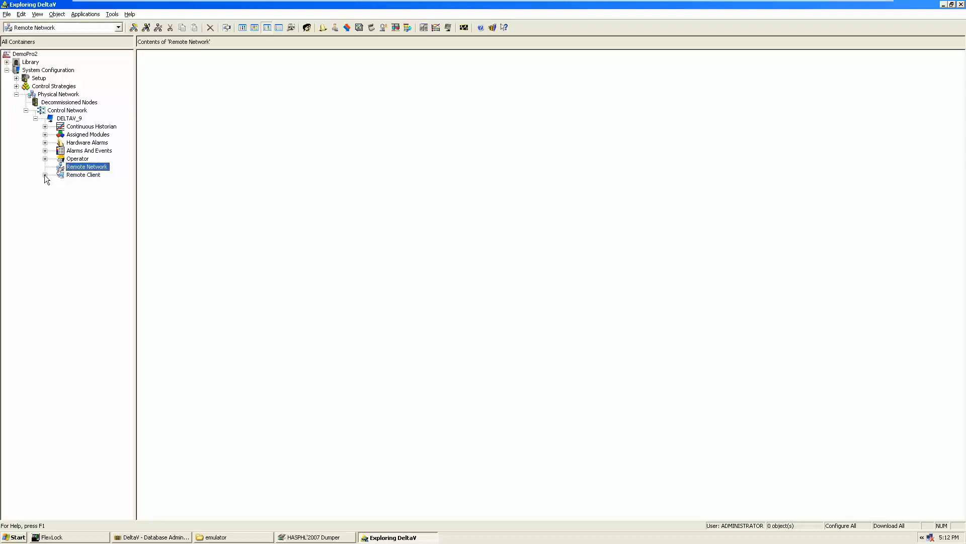
left_click(71, 175)
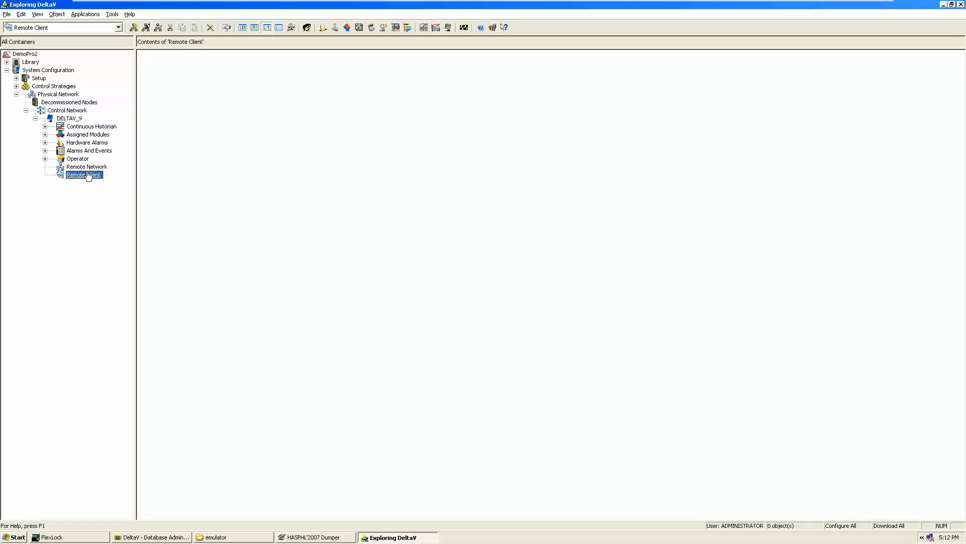
left_click(84, 168)
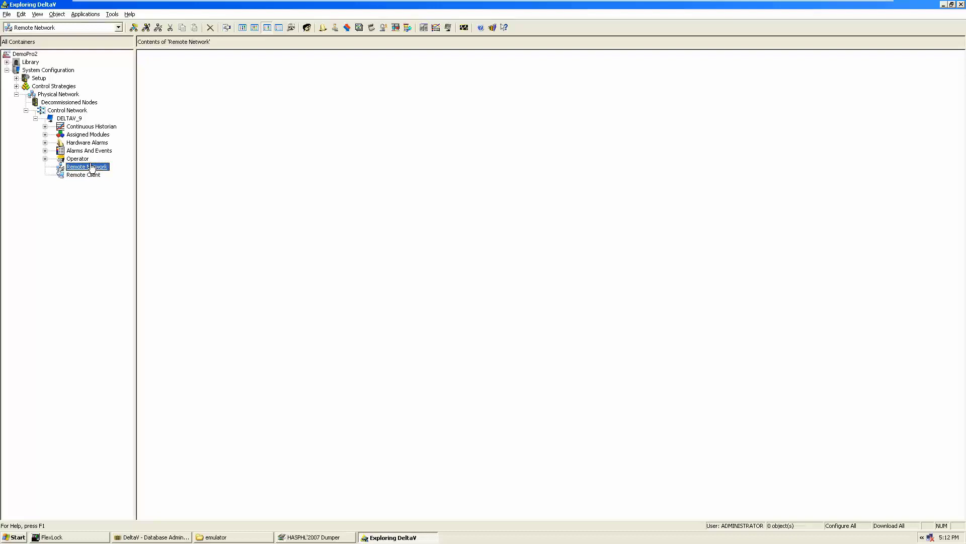
- List the Assigned Modules of DELTAV_9 and expand that branch in the tree
left_click(76, 135)
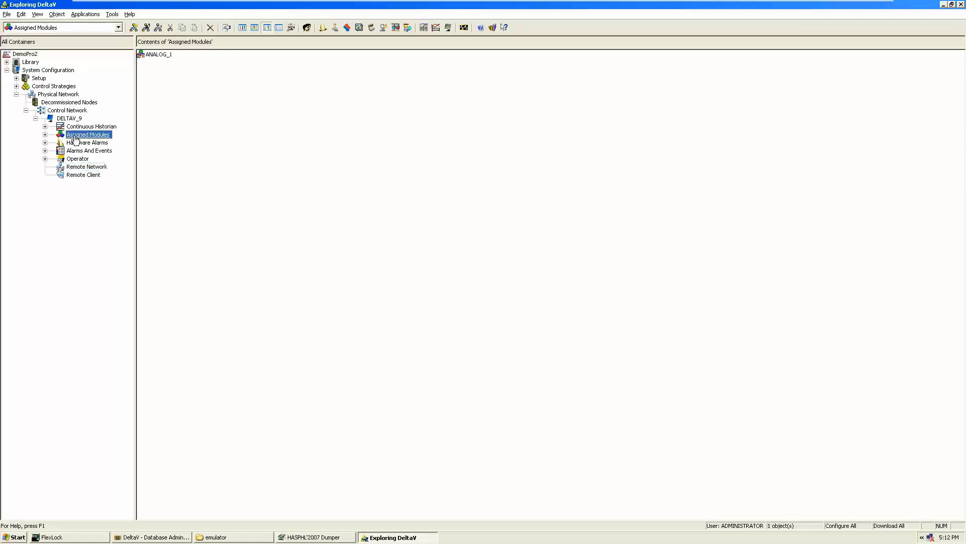
left_click(45, 134)
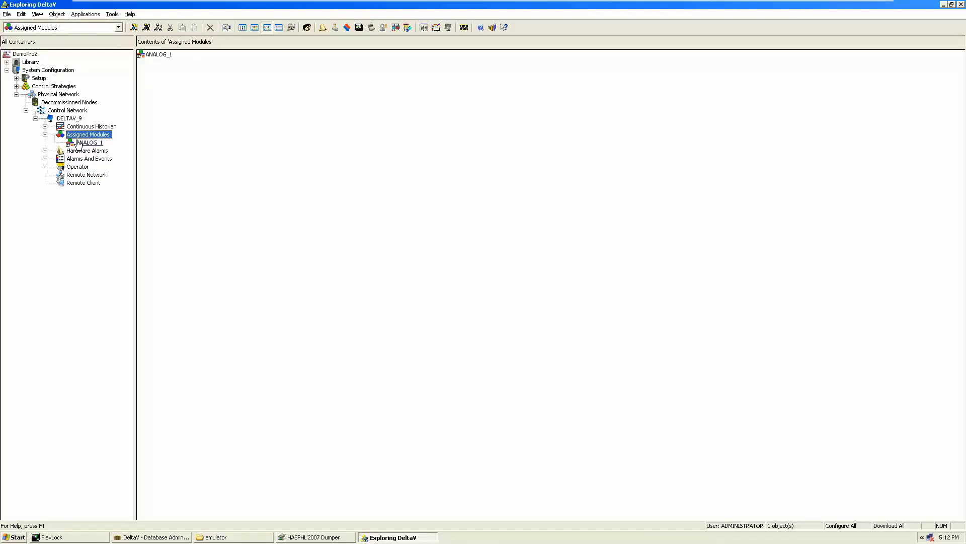
- Expand Control Strategies down to the ANALOG_1 module in AREA_A, list the contents of each level, and compare it with DELTAV_9's assigned ANALOG_1
left_click(16, 86)
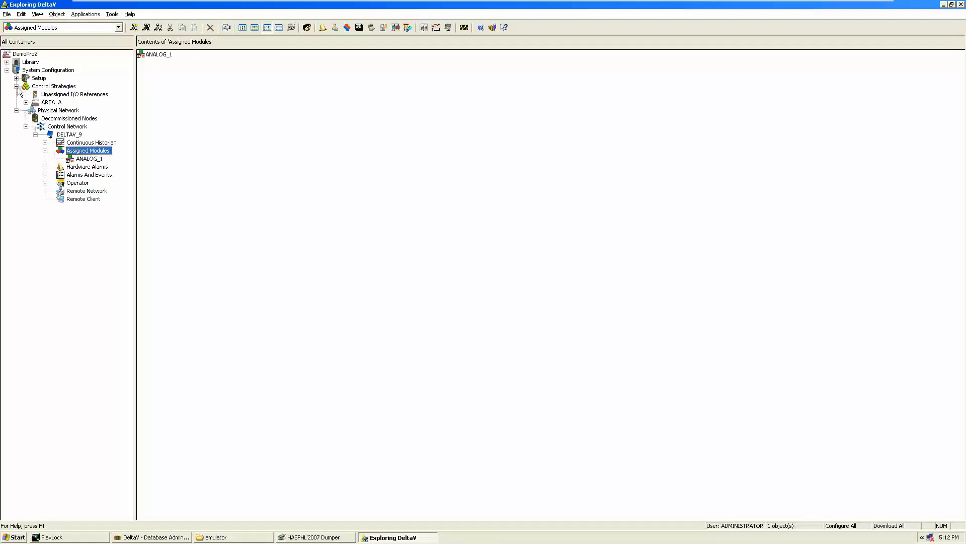
left_click(26, 102)
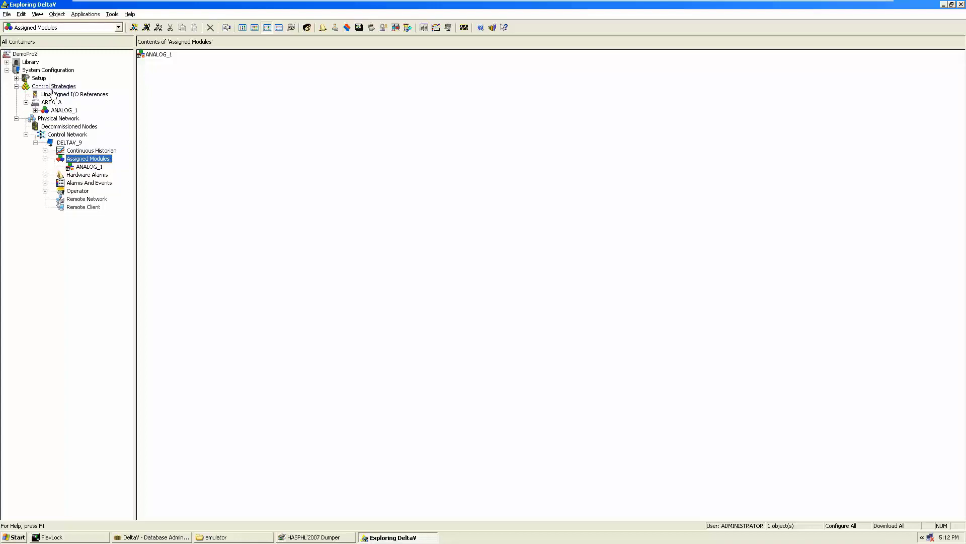
left_click(52, 87)
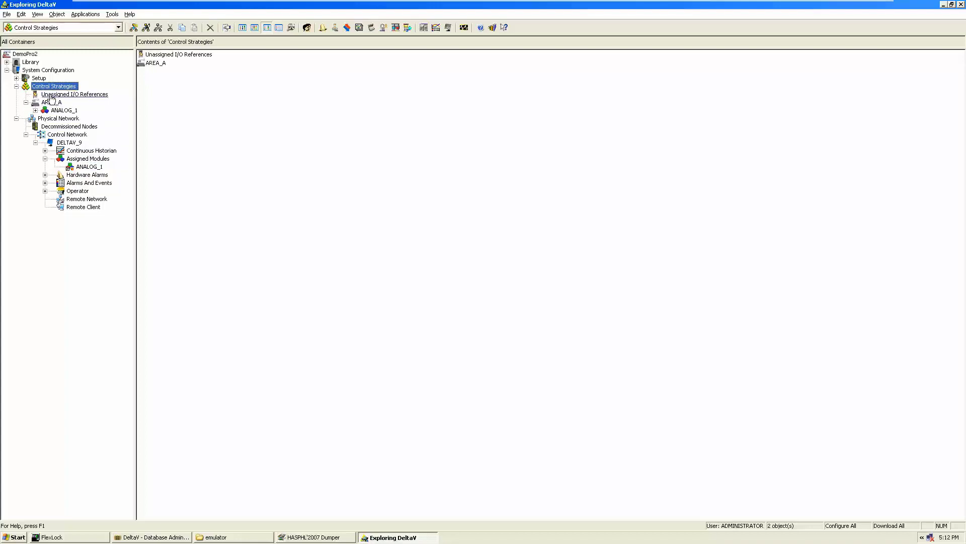
left_click(51, 102)
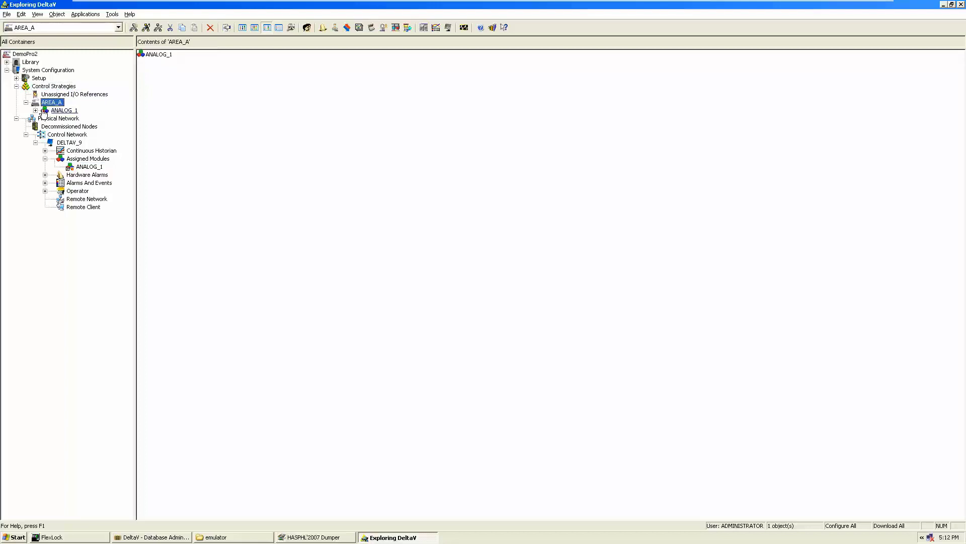
left_click(35, 110)
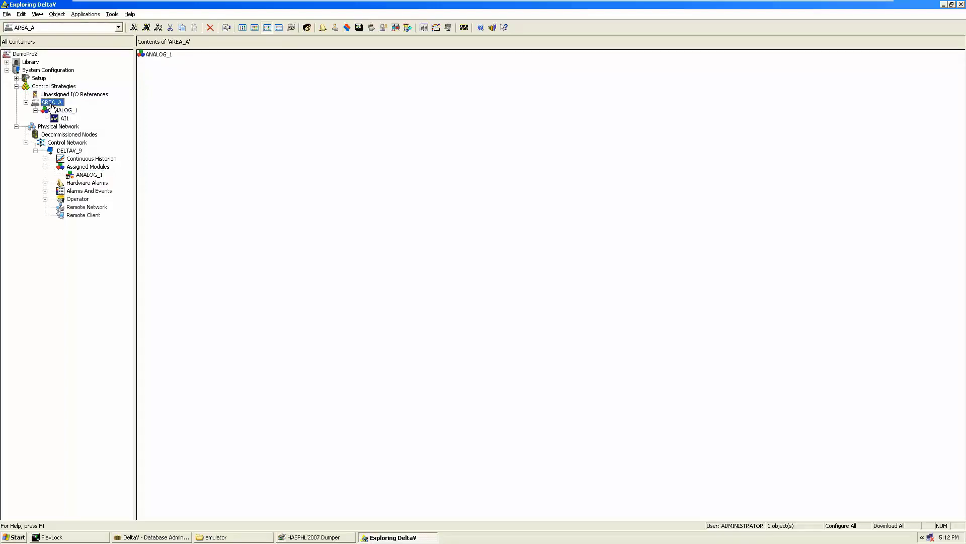
left_click(64, 111)
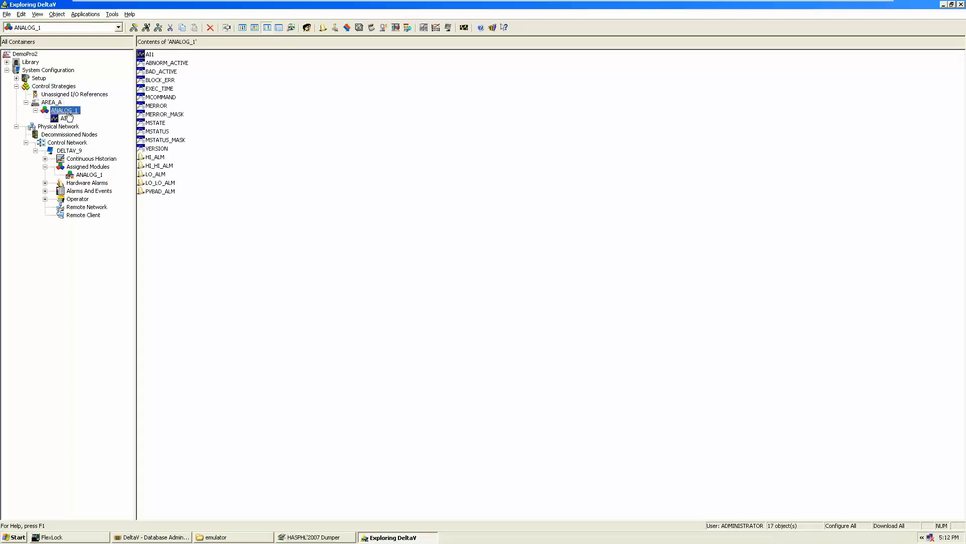
left_click(90, 175)
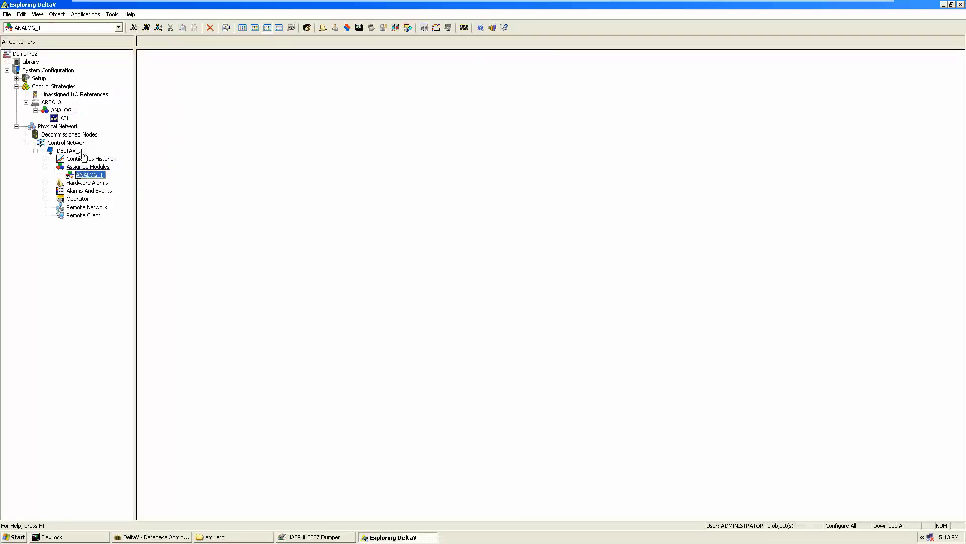
- Collapse the ANALOG_1, Physical Network and Control Strategies branches, and close up System Configuration with its contents listed
left_click(35, 111)
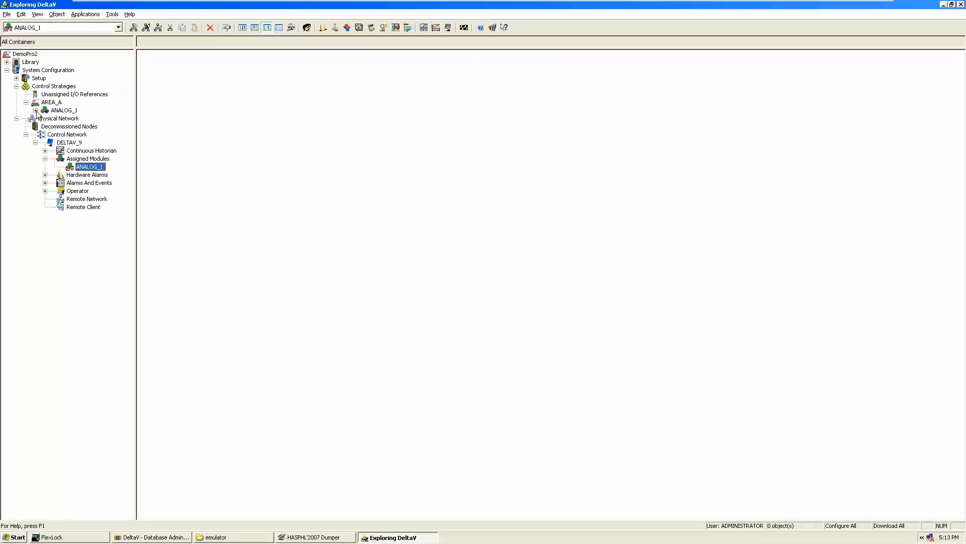
left_click(45, 158)
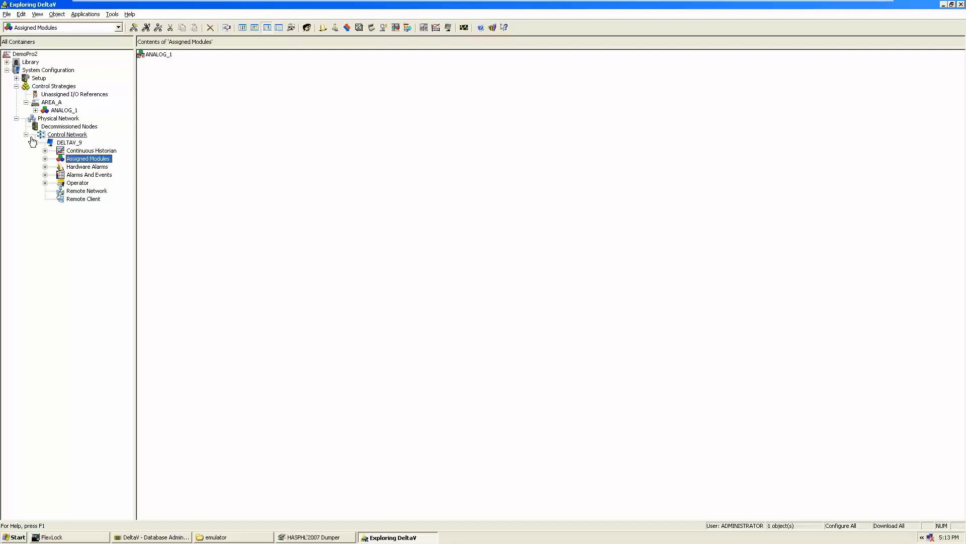
left_click(35, 142)
left_click(27, 135)
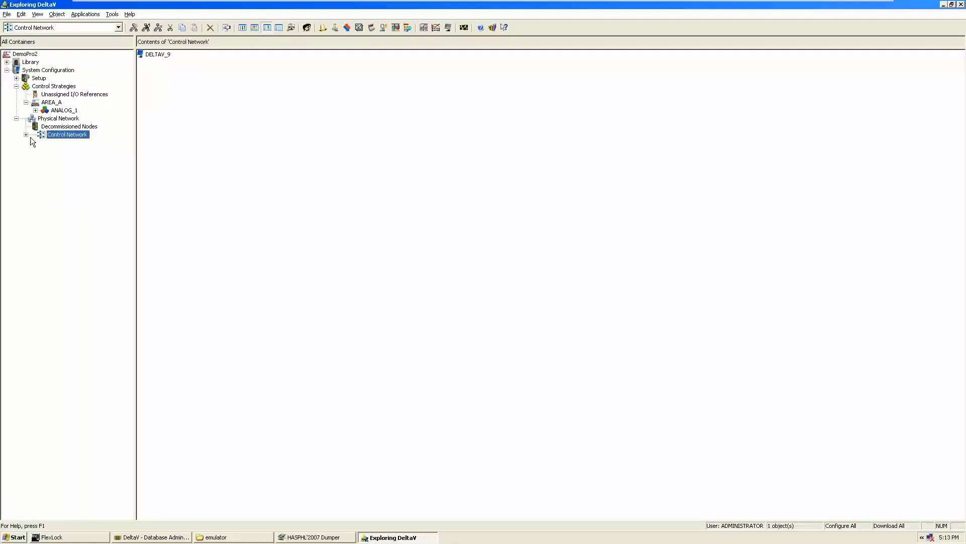
left_click(16, 119)
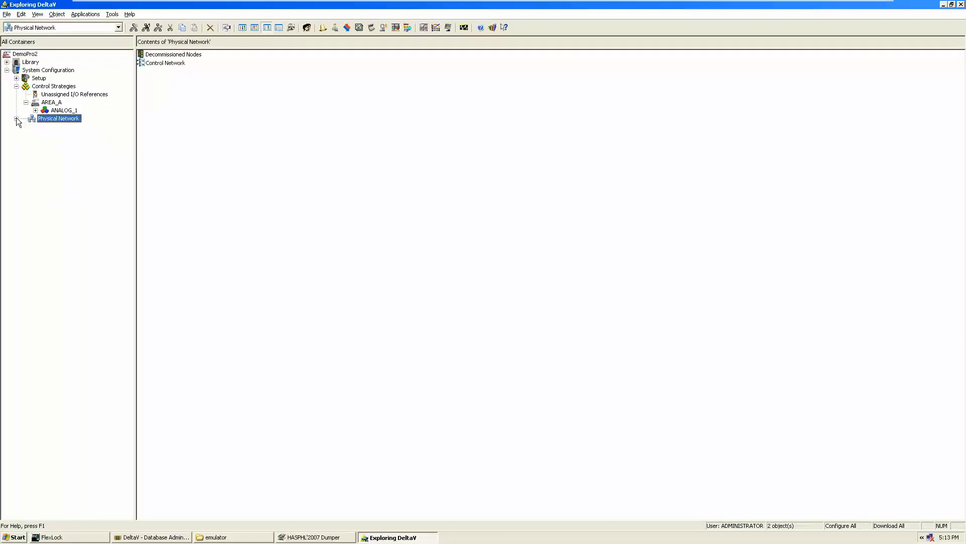
left_click(16, 86)
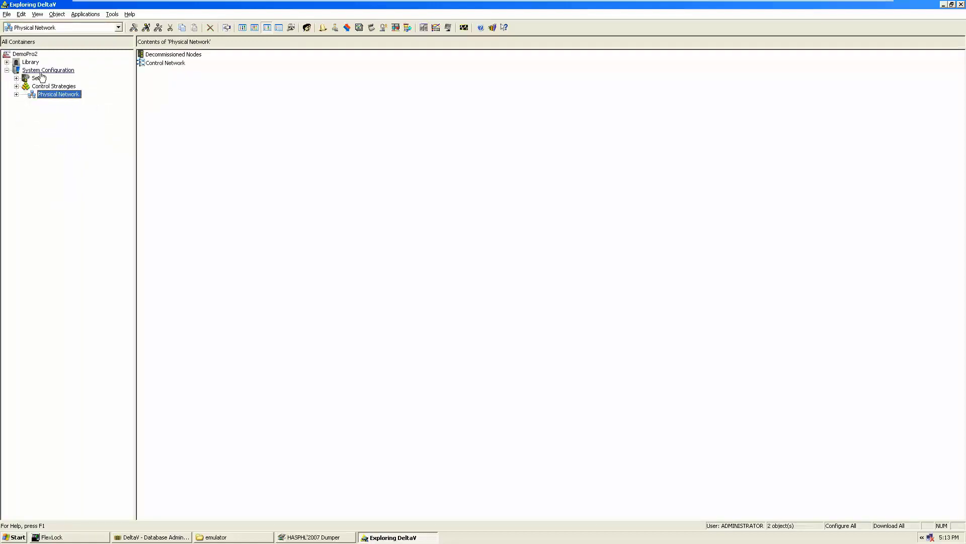
double_click(16, 71)
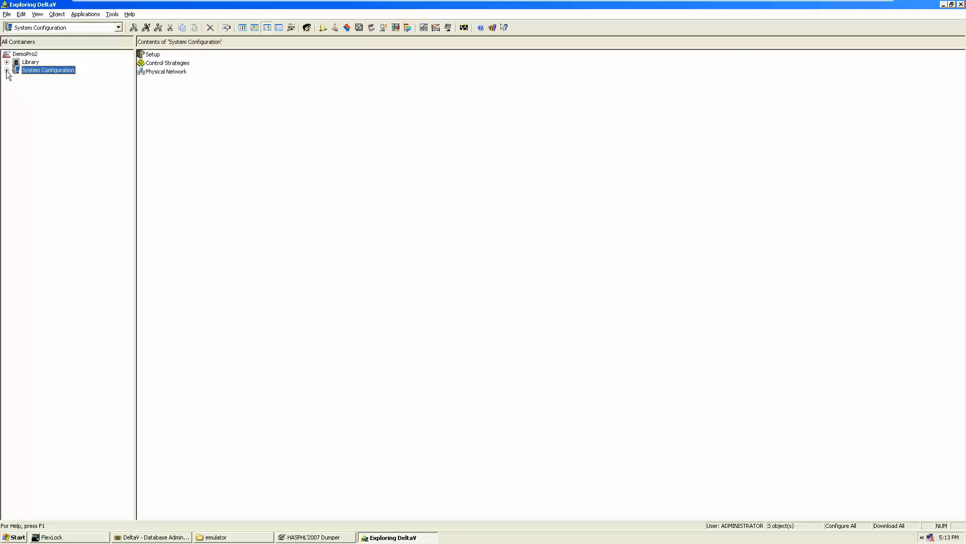
left_click(249, 192)
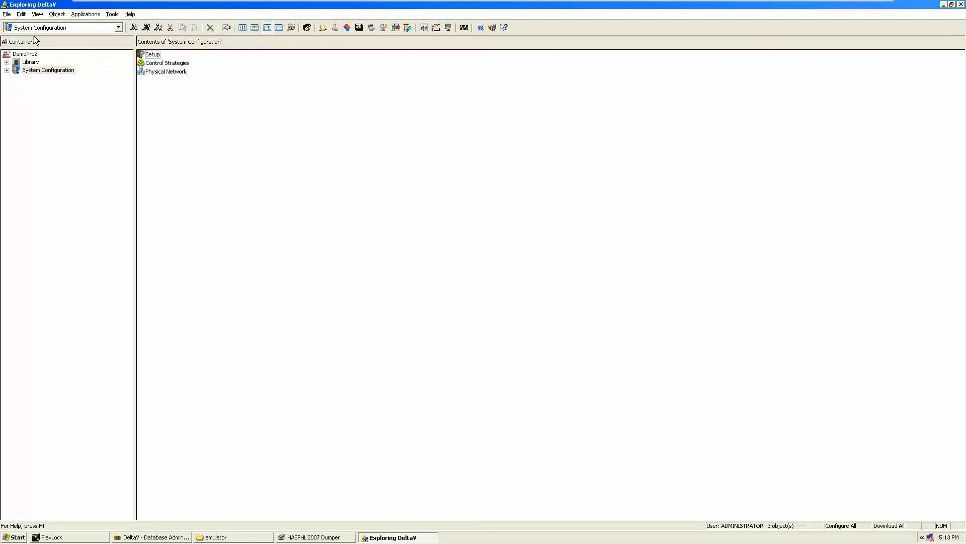
- Look through the import and licensing commands, view the Licensing Report, and close it
left_click(7, 15)
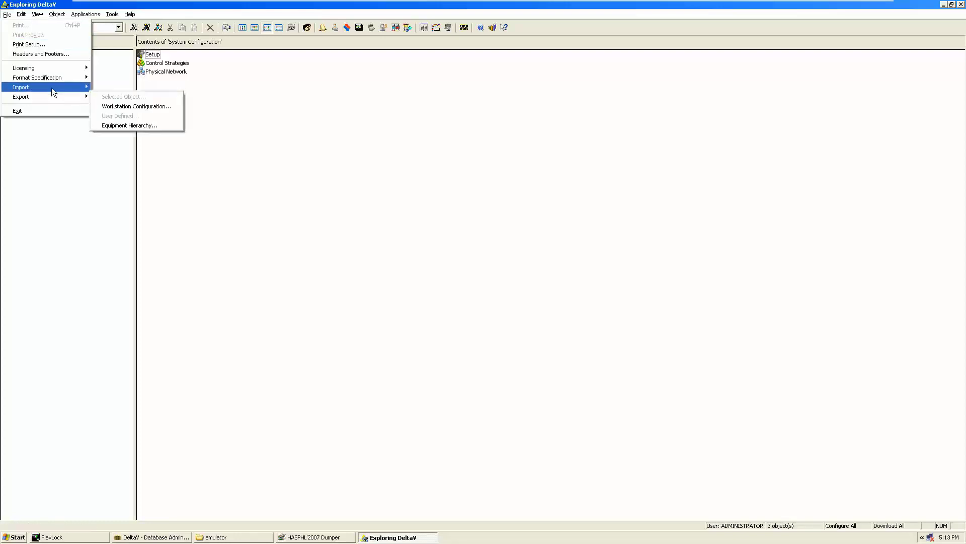
mouse_move(51, 78)
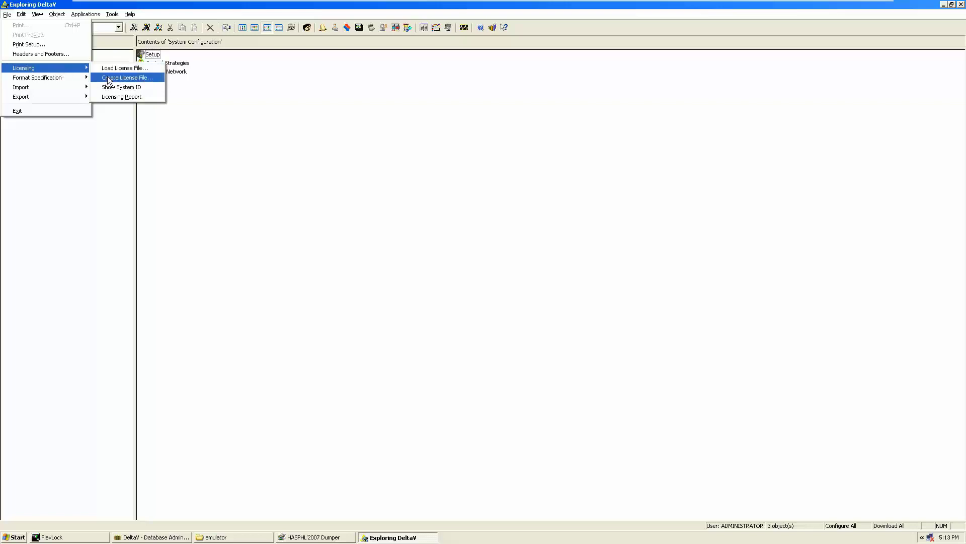
left_click(126, 95)
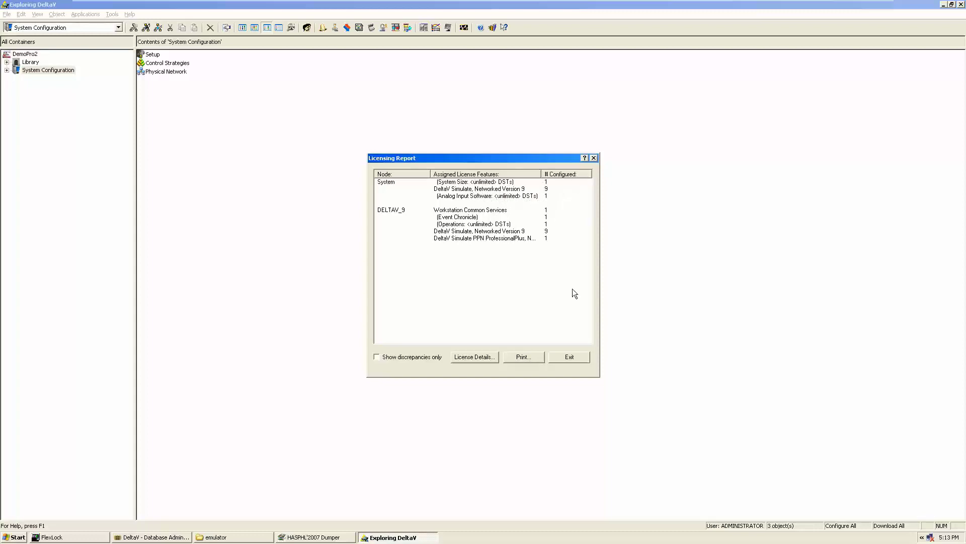
left_click(585, 359)
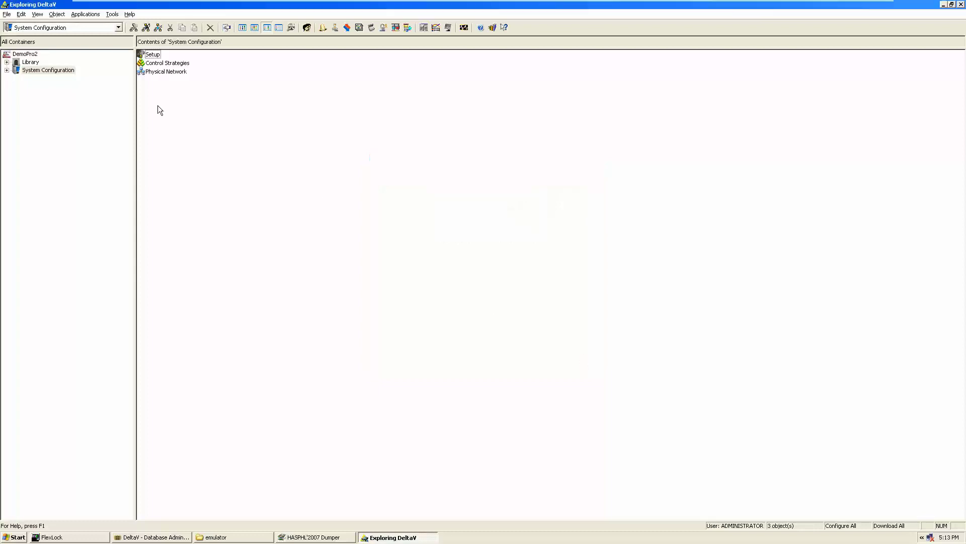
- Review the DeltaV applications that can be launched from the explorer and from Windows without starting any
left_click(7, 14)
mouse_move(20, 15)
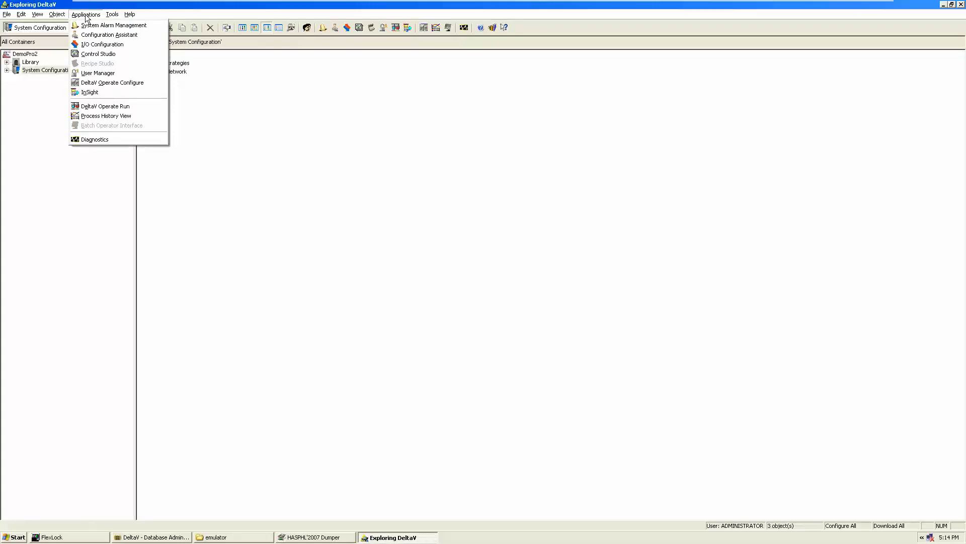
left_click(15, 537)
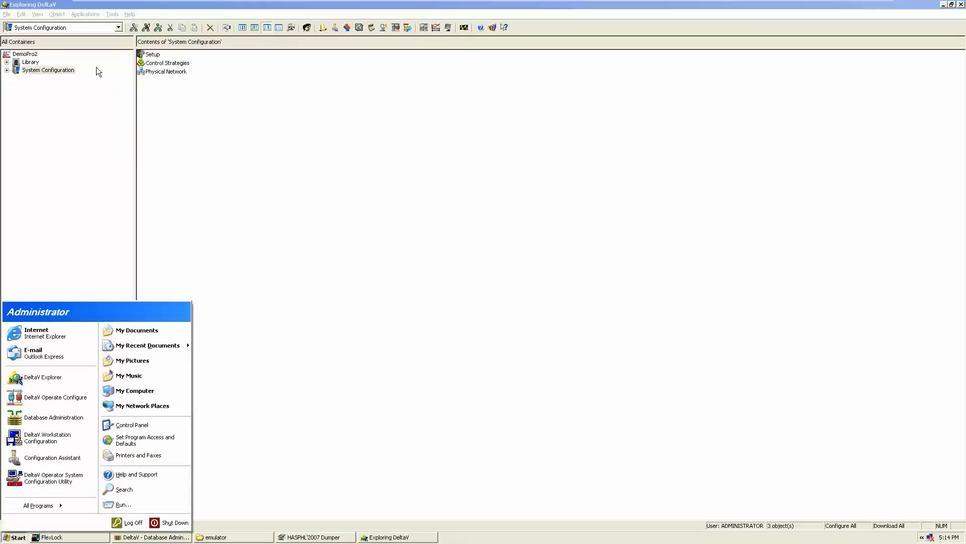
left_click(85, 15)
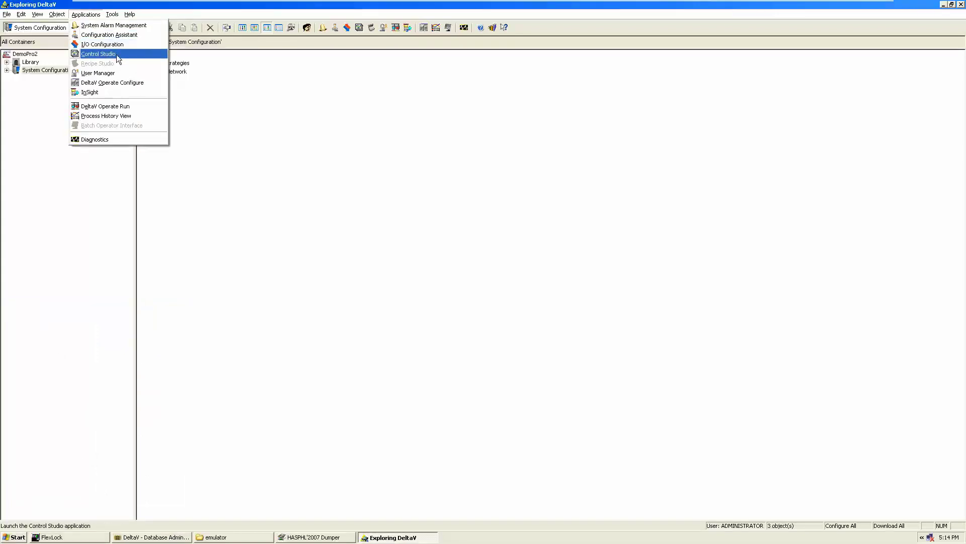
- Expand System Configuration and Library to see their main categories, and collapse Library again
left_click(10, 67)
left_click(7, 63)
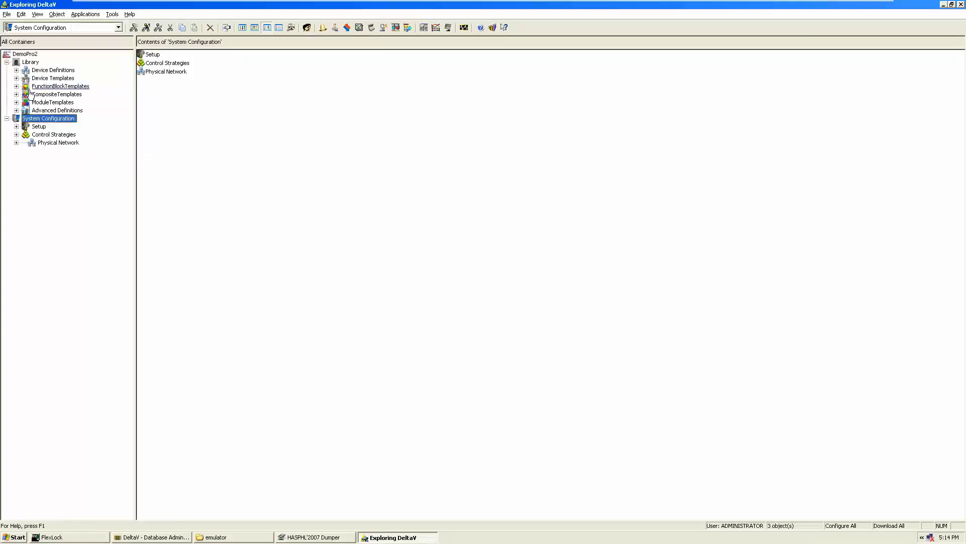
left_click(7, 62)
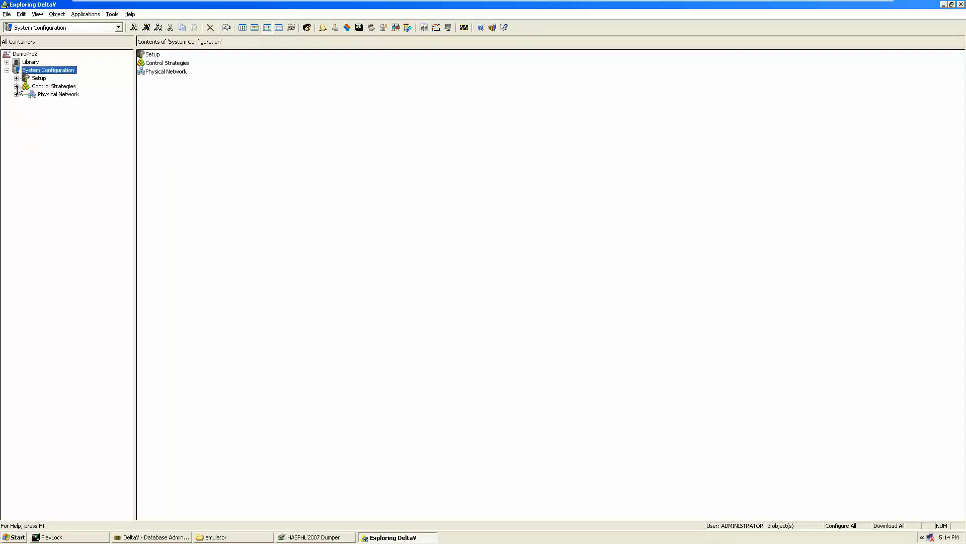
- Expand Control Strategies and AREA_A down to the ANALOG_1 module, and view its options for opening in Control Studio
left_click(16, 86)
left_click(25, 102)
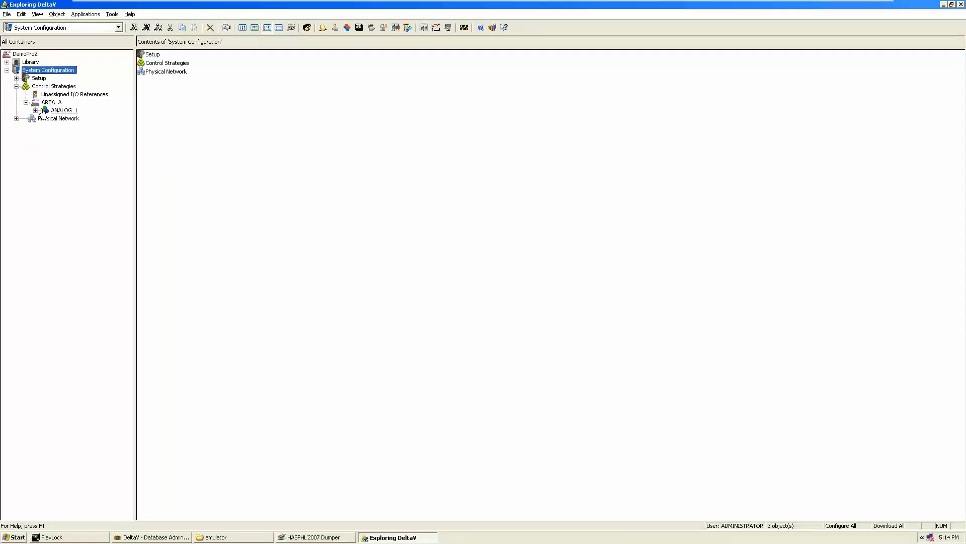
left_click(35, 111)
right_click(46, 111)
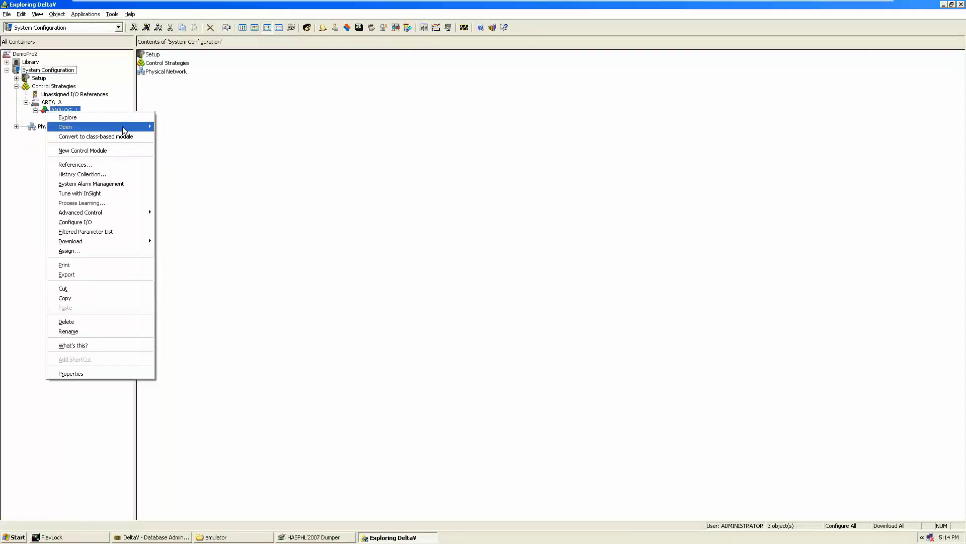
mouse_move(123, 126)
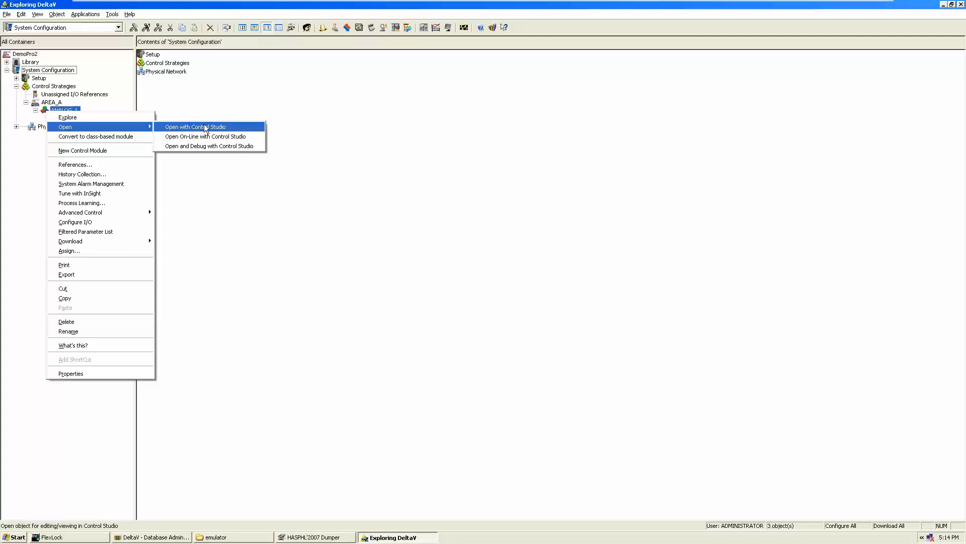
- Review the available DeltaV tools and applications again, and return to the Control Strategies contents without launching any
left_click(84, 15)
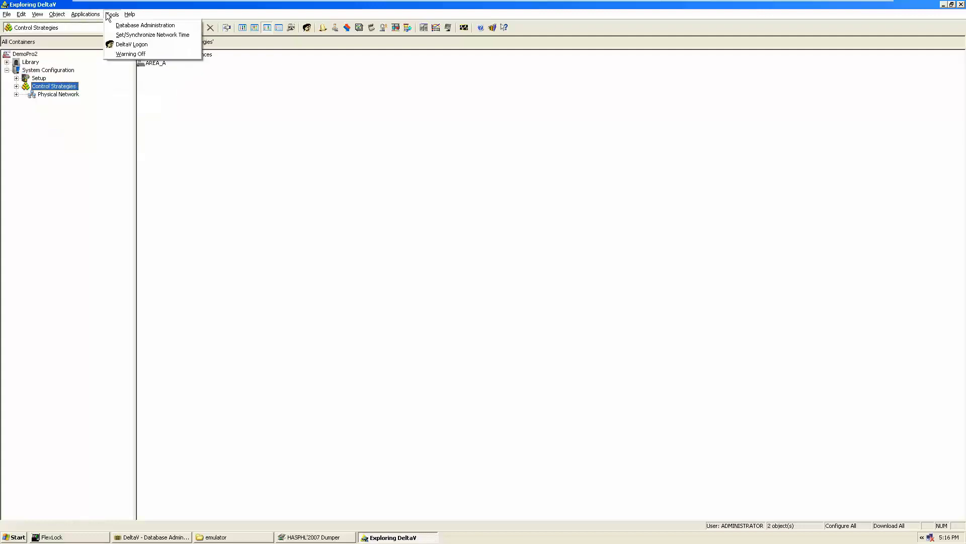
mouse_move(93, 15)
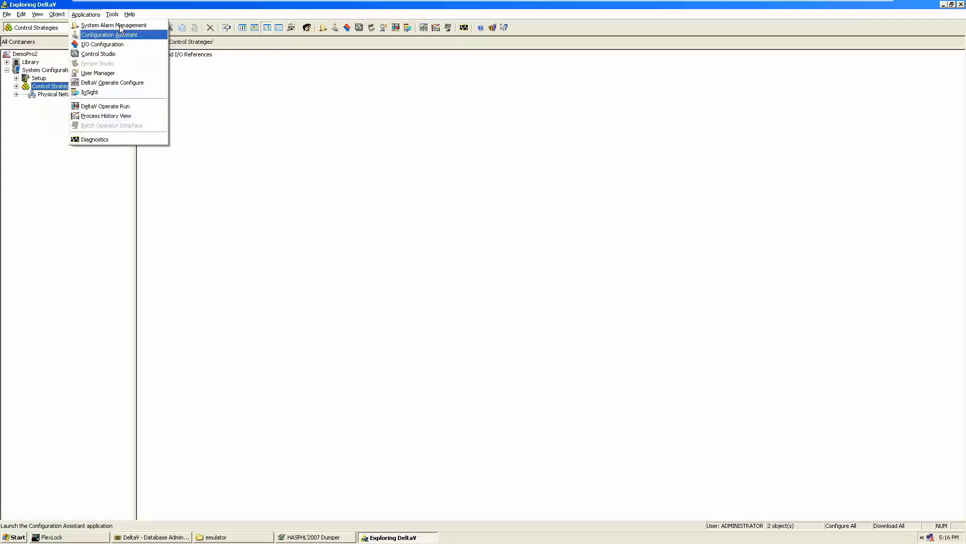
mouse_move(112, 15)
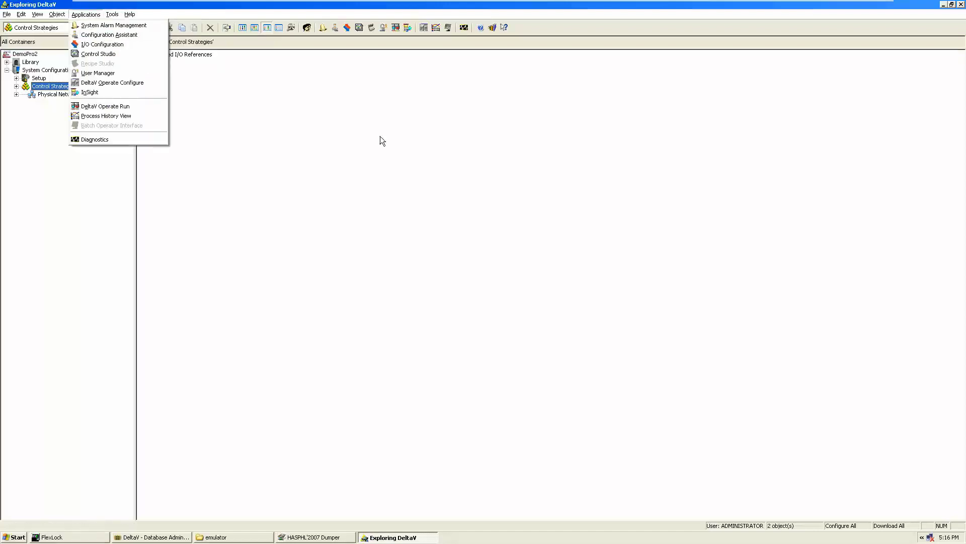
left_click(418, 155)
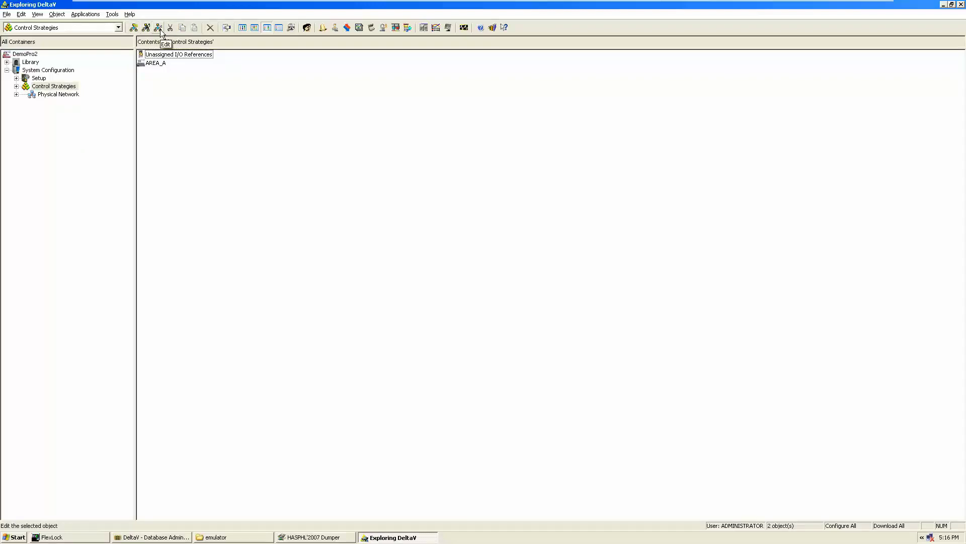
- Display the Control Strategies contents as large icons, small icons and a list, and finish in the details view with nothing selected
left_click(243, 29)
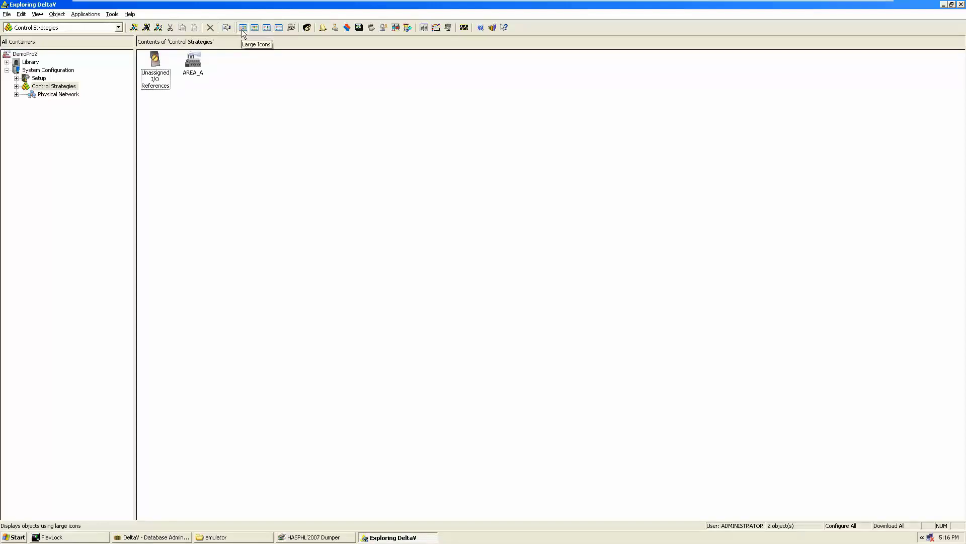
left_click(258, 29)
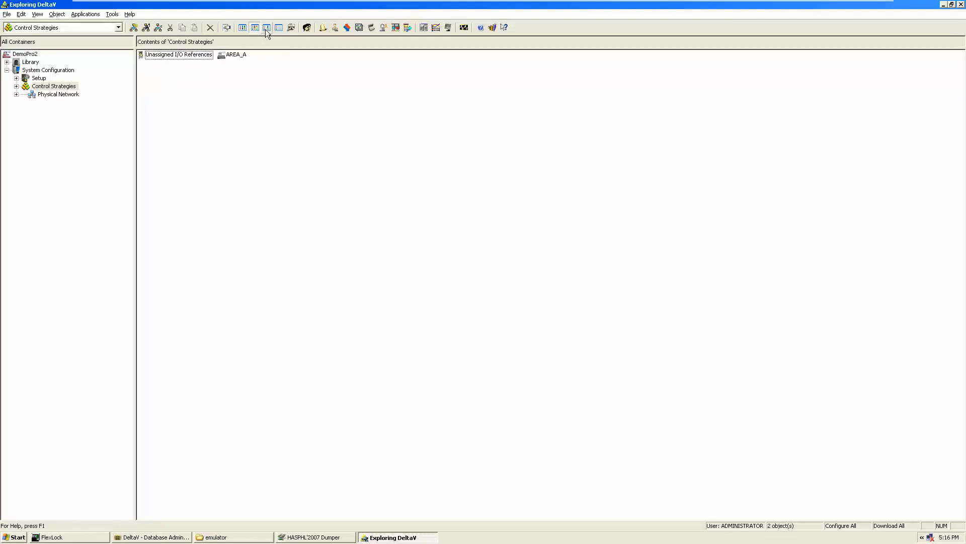
left_click(267, 30)
left_click(279, 29)
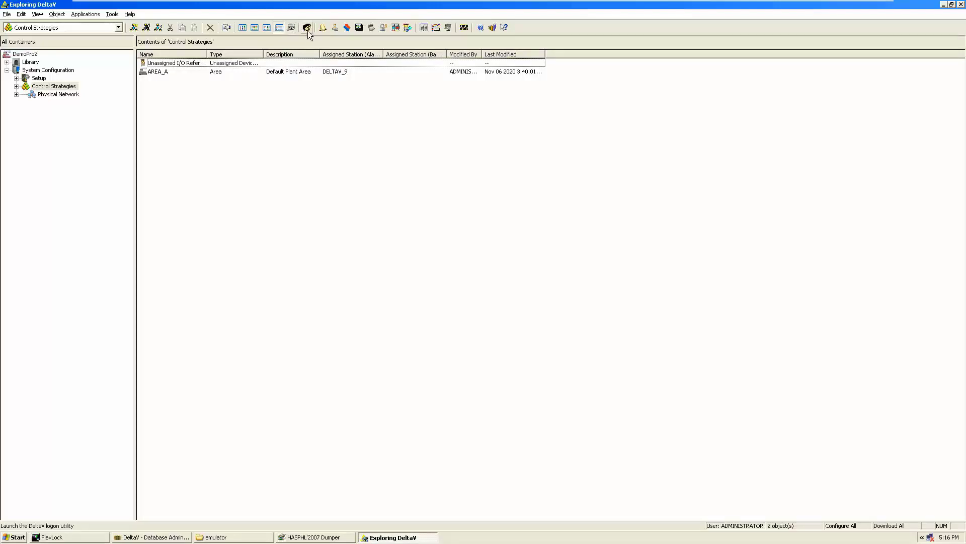
left_click(226, 64)
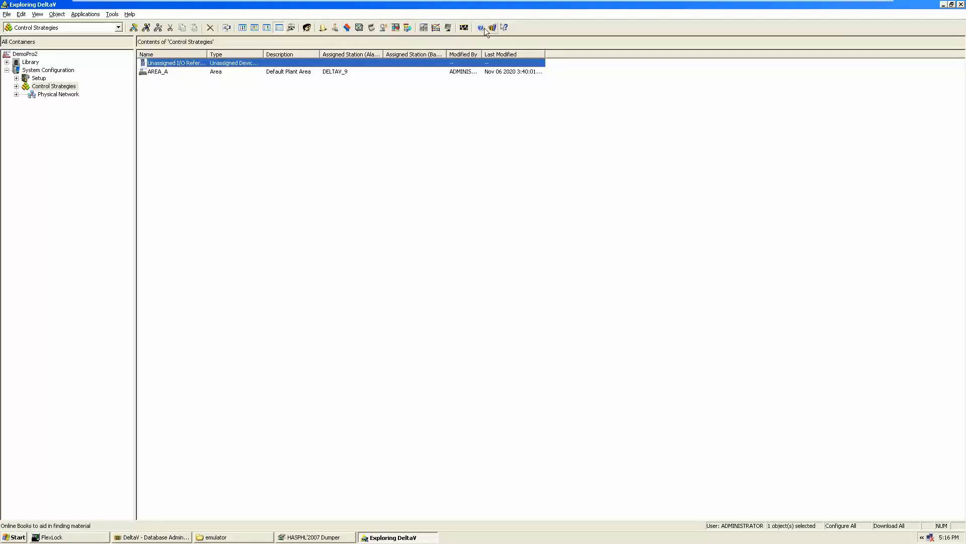
left_click(220, 63, "ctrl")
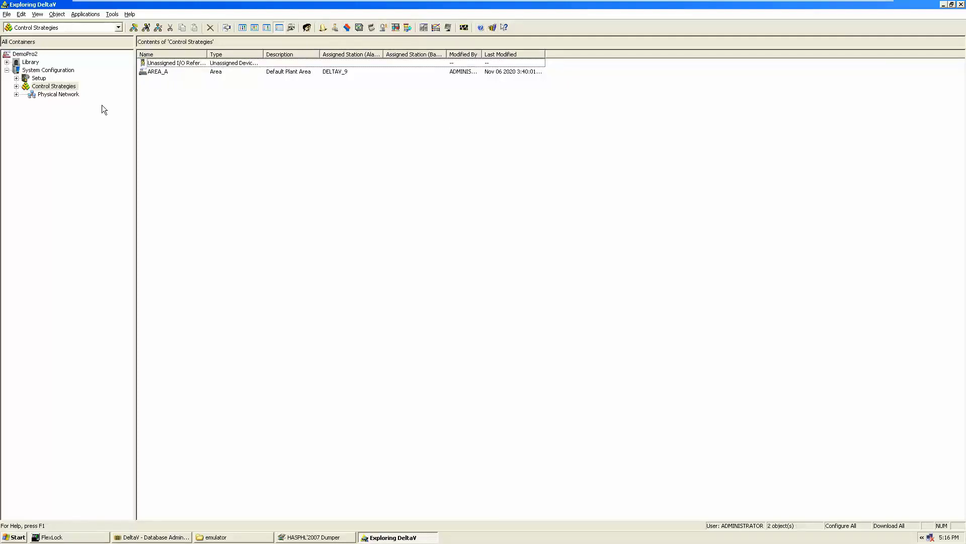